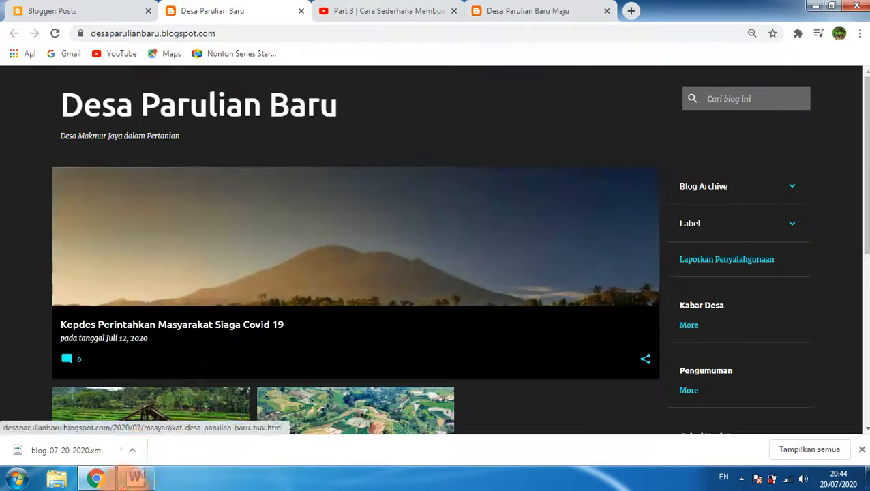
- Review the Komponen Blog Desa introduction in Word and the header menu of the Desa Parulian Baru Maju blog in Chrome
click(135, 478)
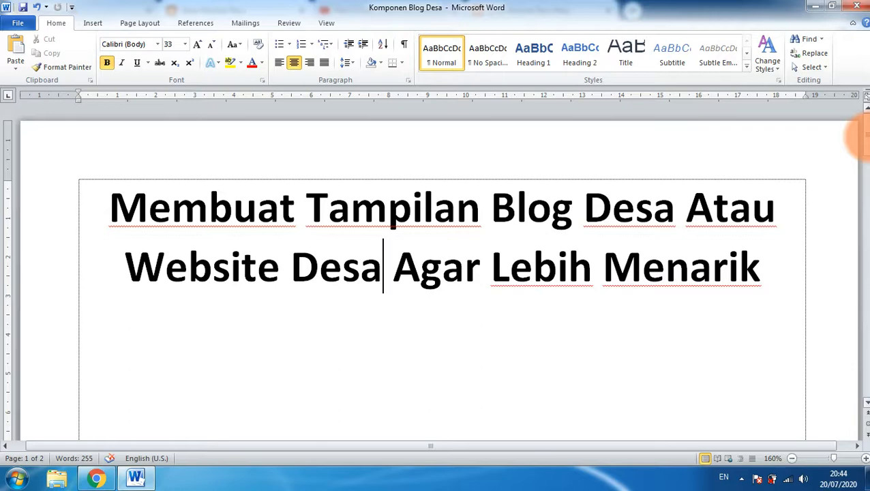
drag(863, 134, 867, 169)
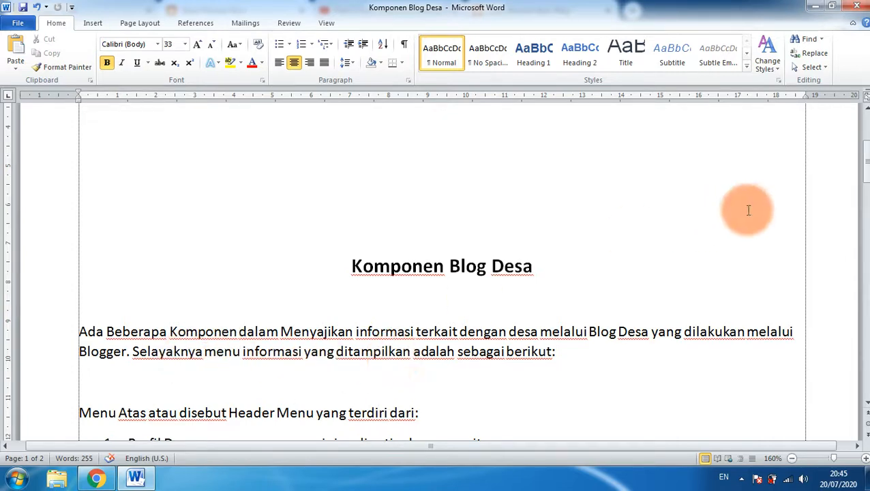
click(99, 481)
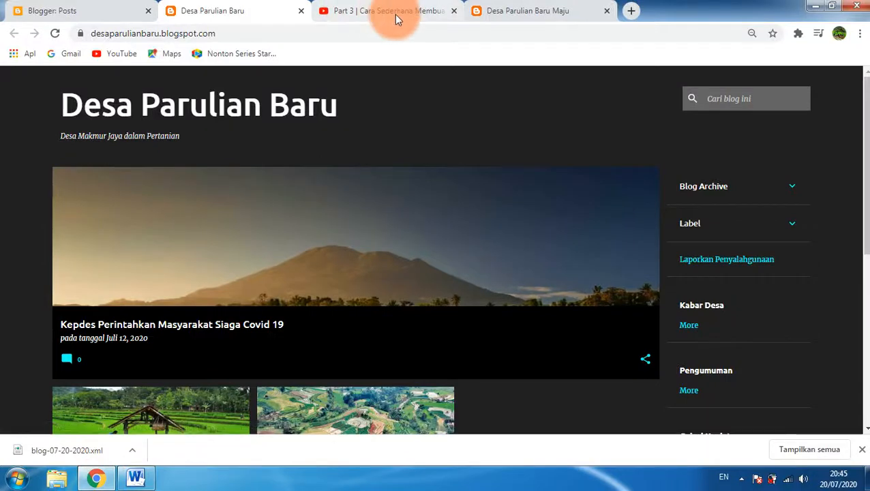
click(529, 10)
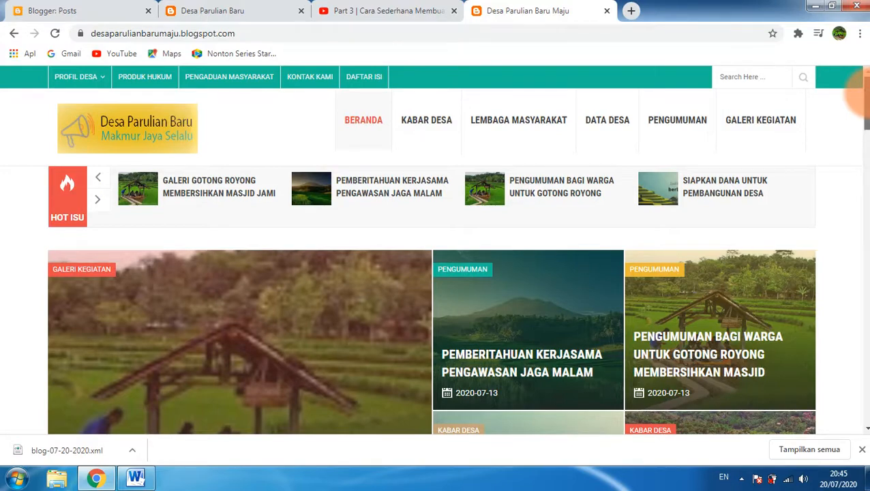
drag(863, 94, 855, 58)
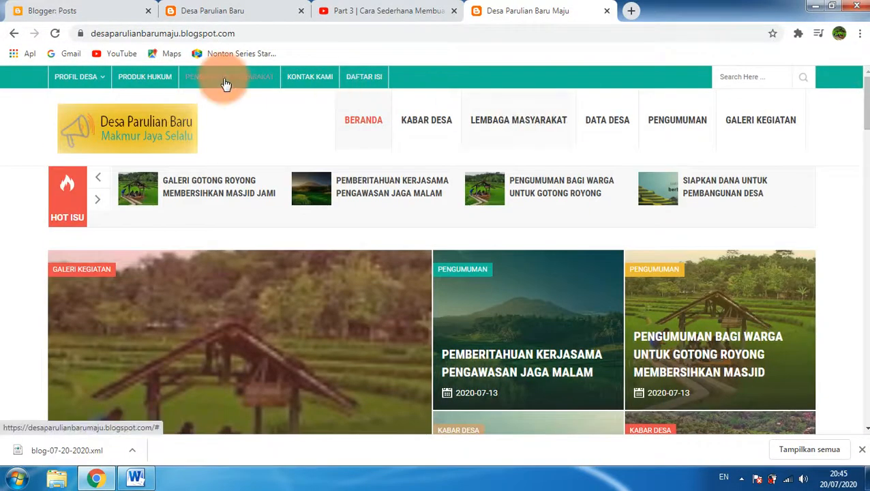
mouse_move(63, 86)
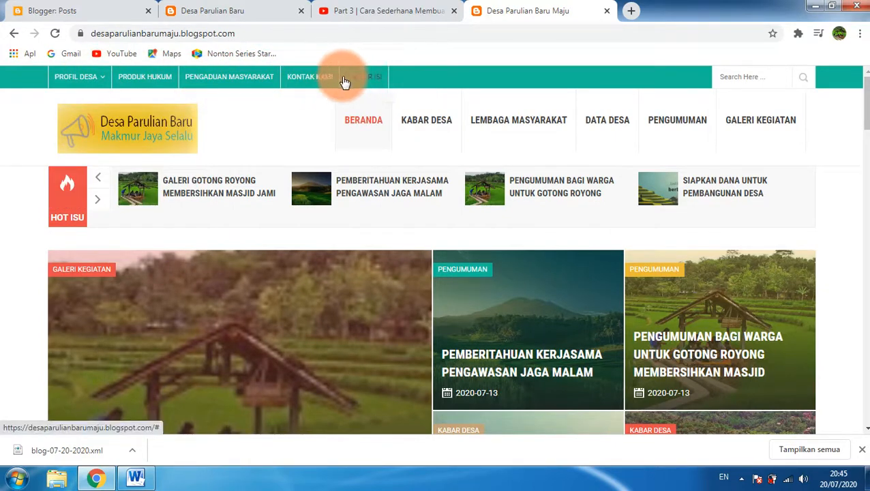
mouse_move(103, 82)
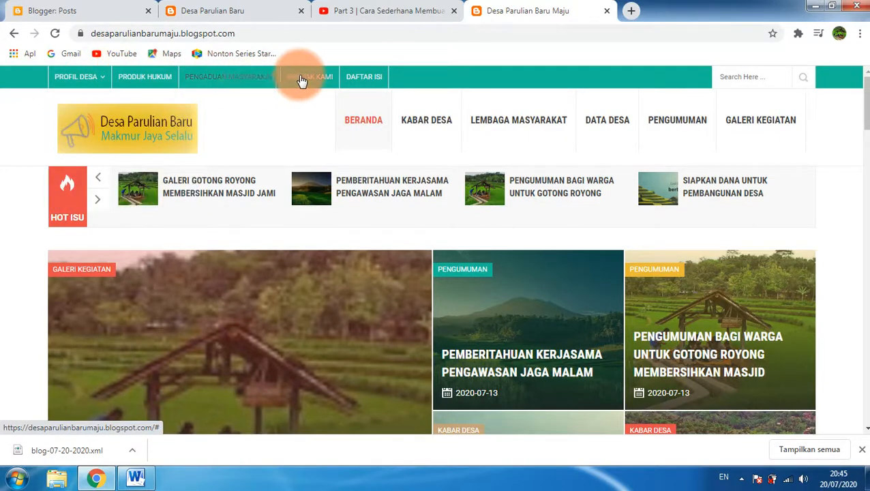
- Compare the Profil Desa submenu list in the Word document with the blog's Profil Desa submenu in Chrome
click(148, 482)
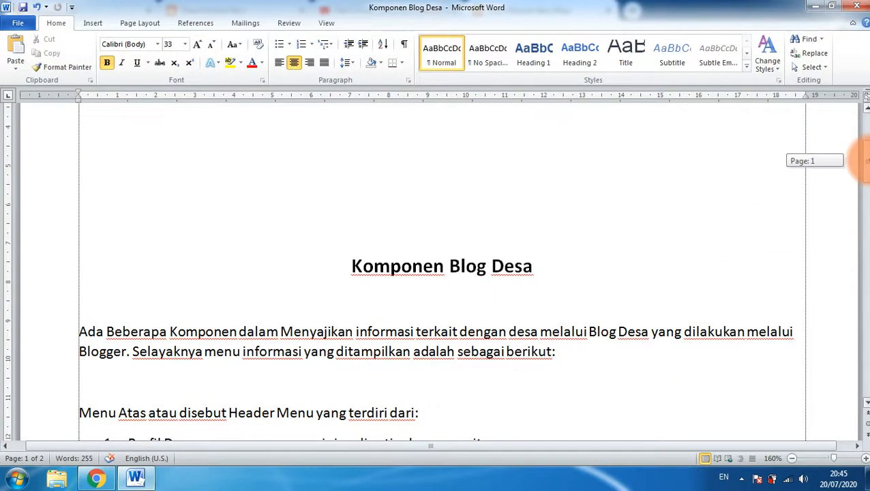
drag(865, 160, 865, 195)
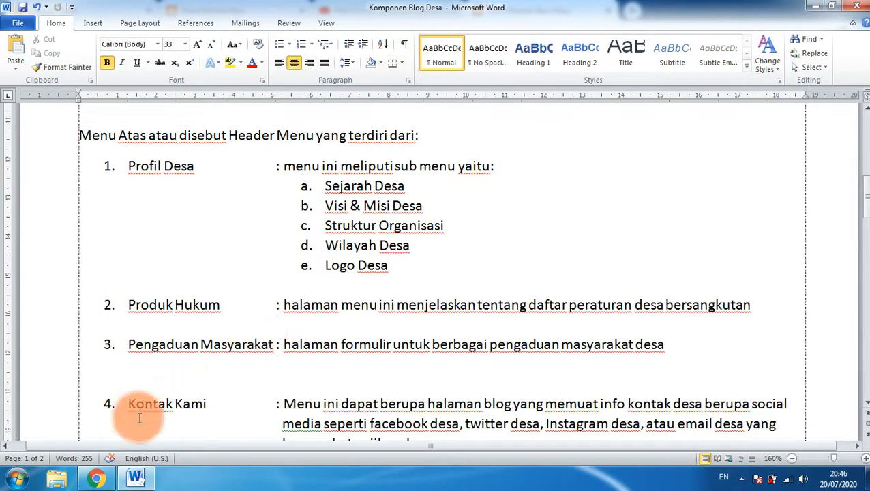
click(102, 477)
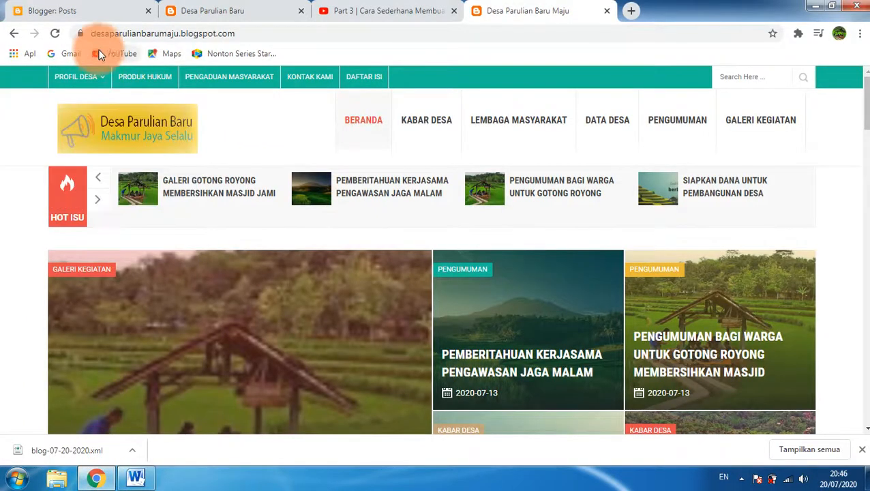
mouse_move(97, 77)
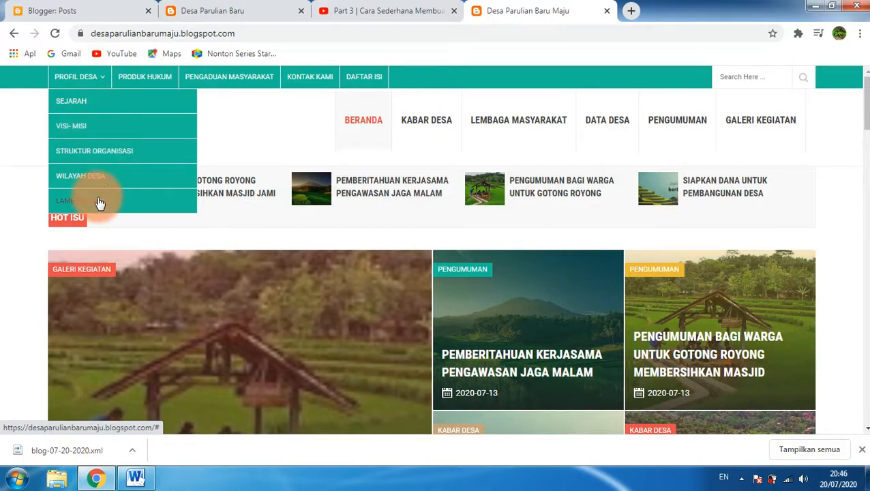
- Read the header menu descriptions from Produk Hukum to Daftar Isi in Word, dismiss the Windows color scheme prompt and highlight the Daftar Isi description
click(135, 477)
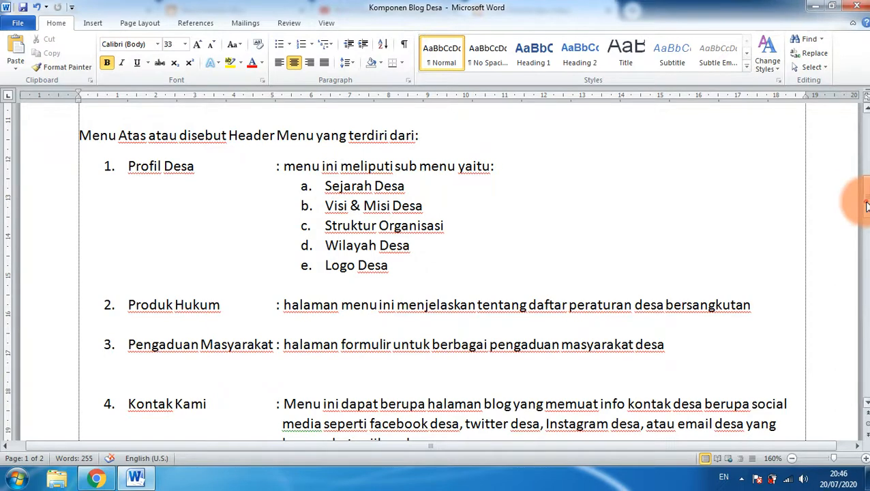
drag(866, 206, 866, 207)
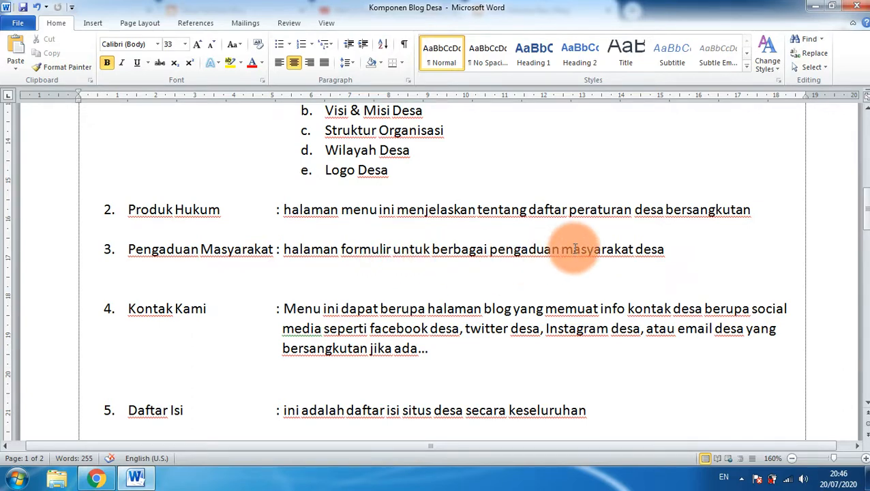
drag(866, 207, 866, 213)
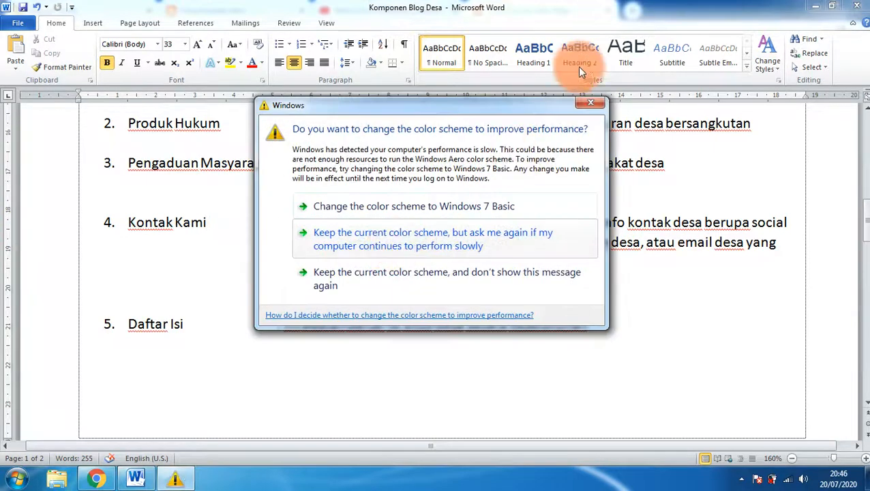
click(590, 103)
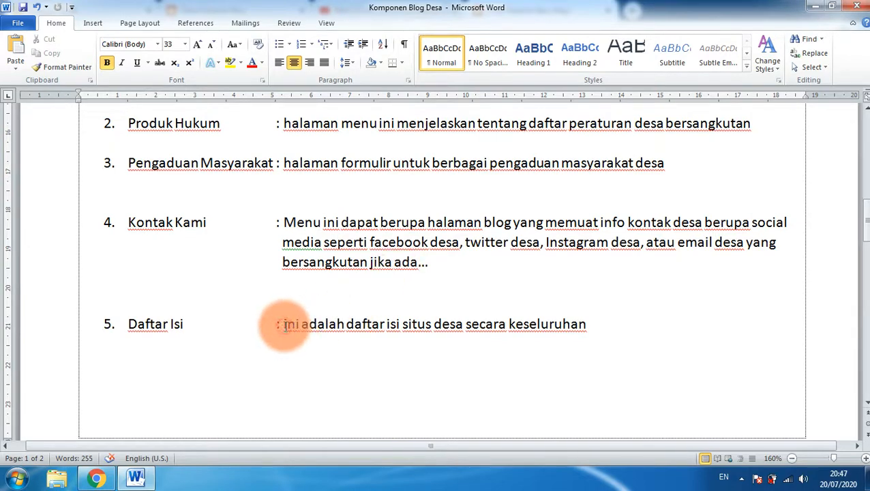
drag(284, 325, 610, 323)
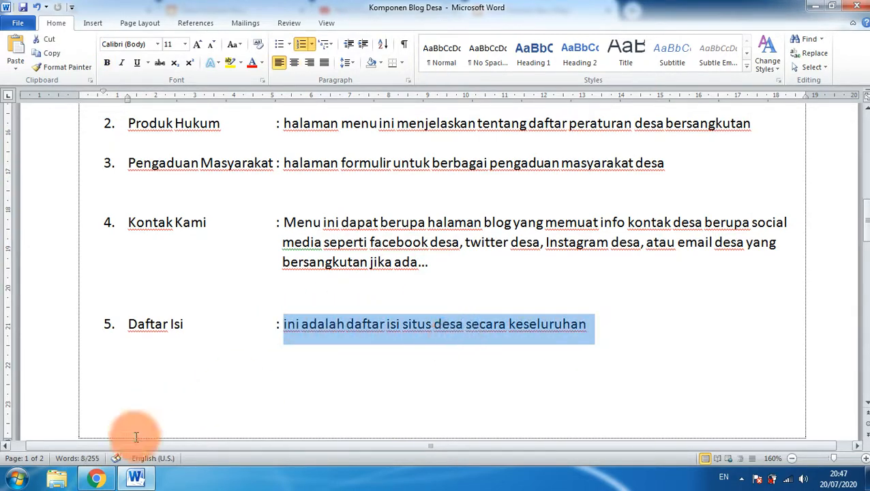
- Compare the Primary Menu section in Word with the blog's main menu in Chrome and open its Beranda entry
click(96, 477)
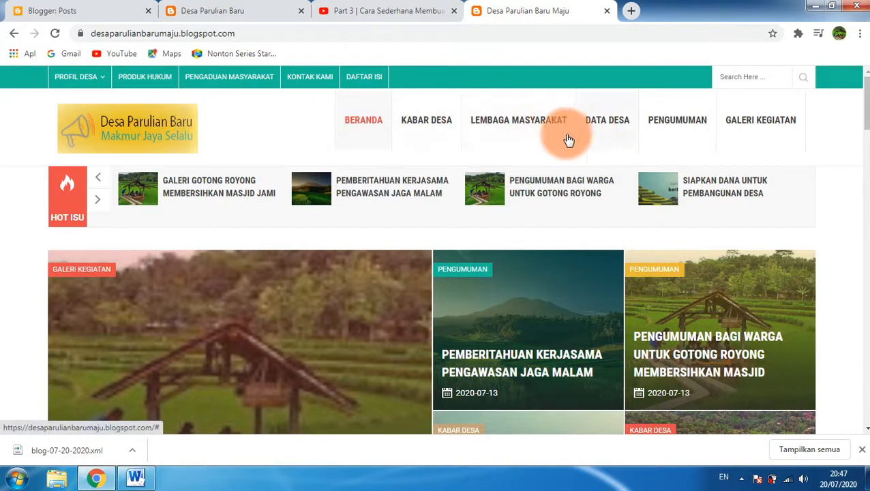
click(137, 480)
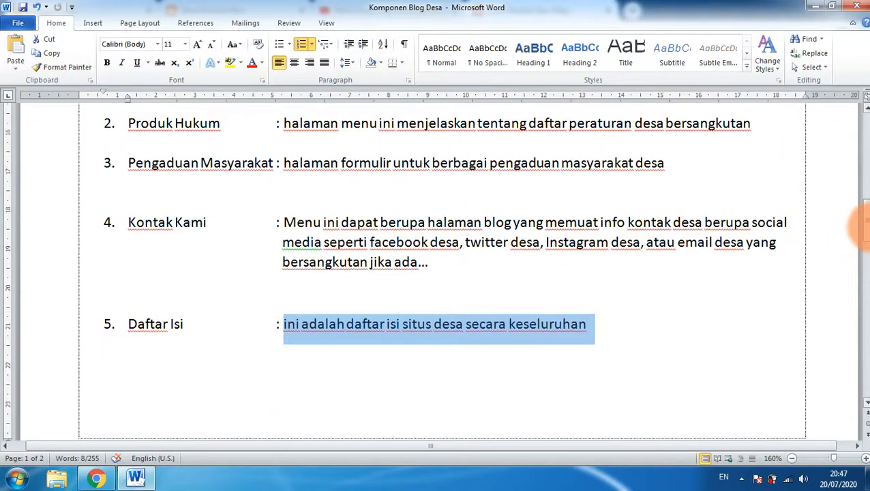
drag(866, 216, 867, 280)
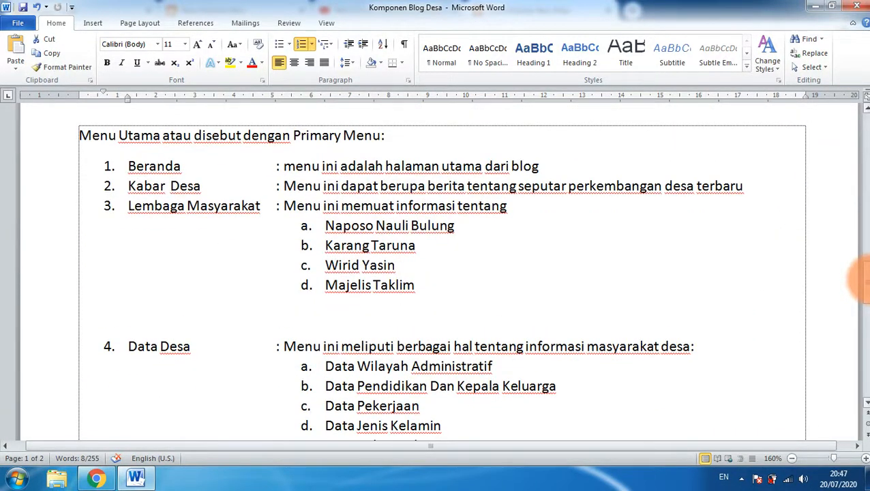
click(304, 176)
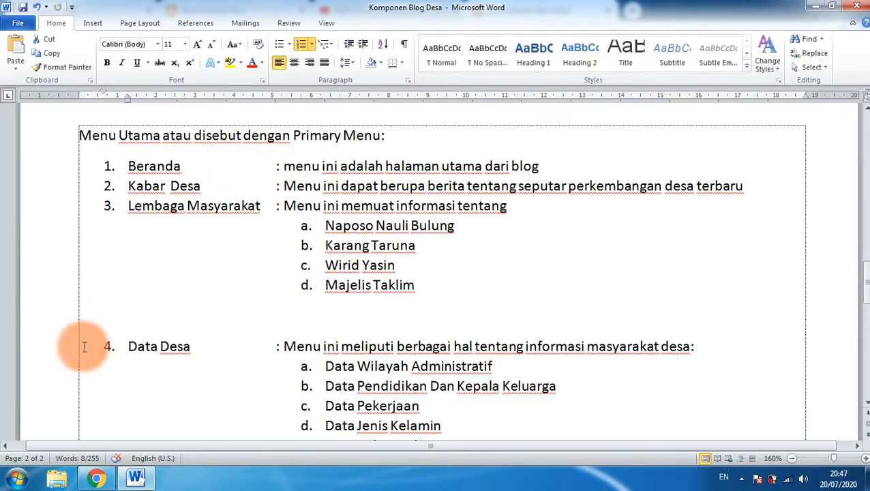
click(95, 477)
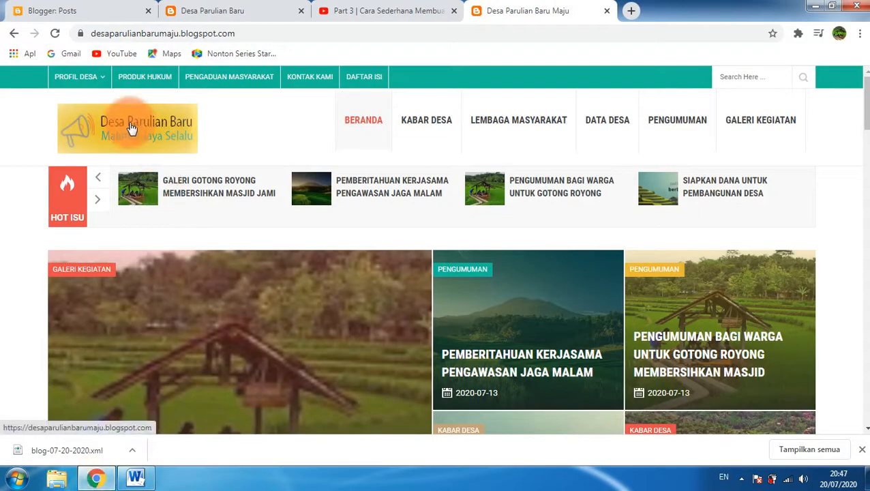
click(359, 131)
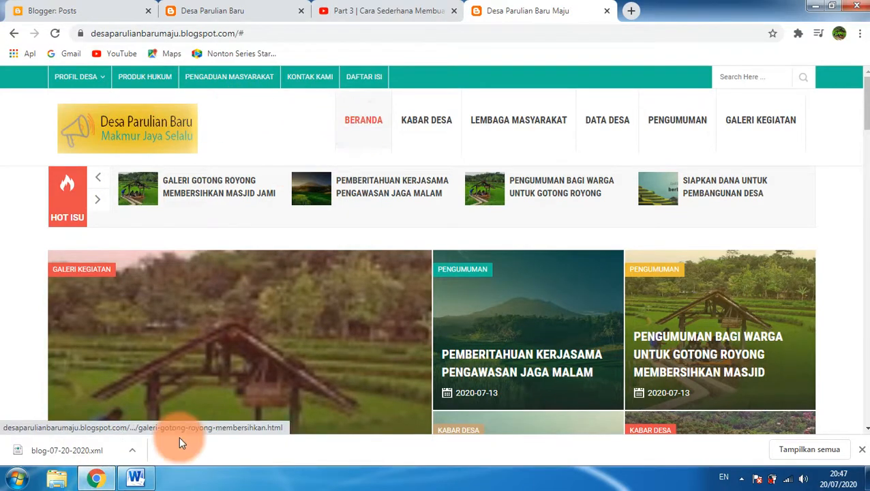
- Examine the Kabar Desa and Lembaga Masyarakat descriptions in Word against the matching entries of the blog's main menu in Chrome
click(135, 478)
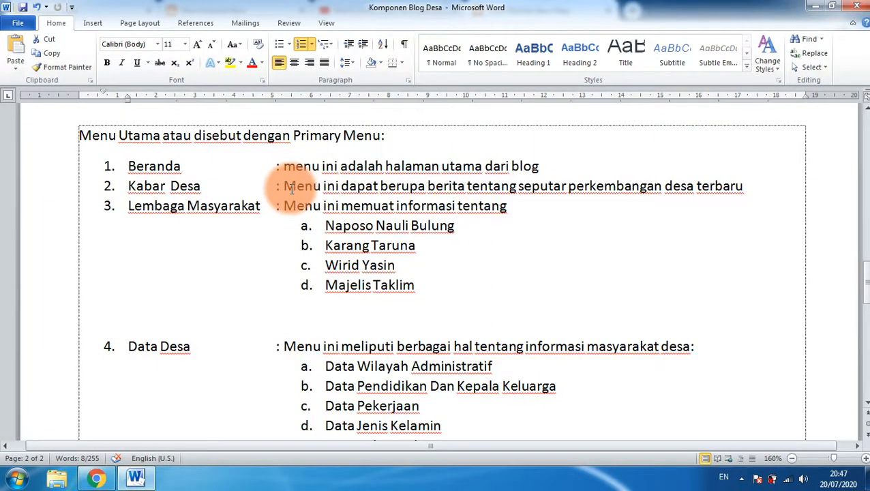
drag(291, 189, 596, 187)
click(96, 477)
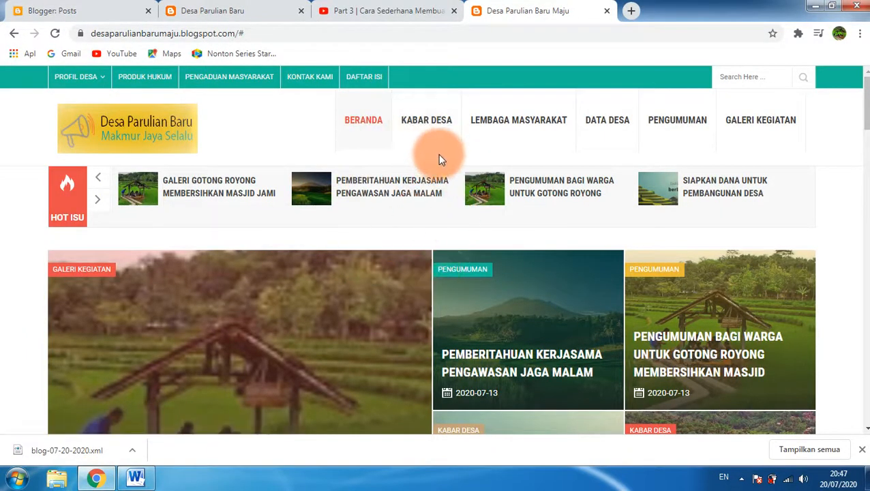
click(136, 478)
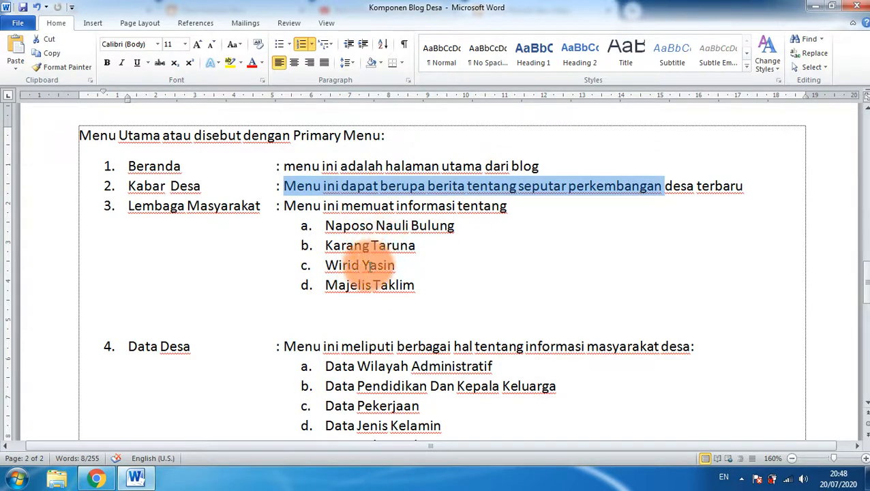
click(97, 478)
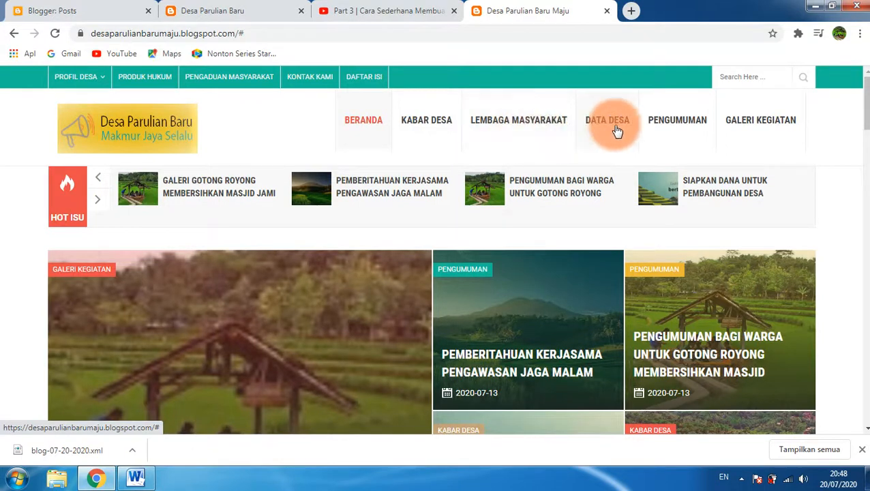
- Read the Data Desa, Pengumuman and Galeri Kegiatan descriptions in Word and check them against the blog's main menu in Chrome
click(135, 477)
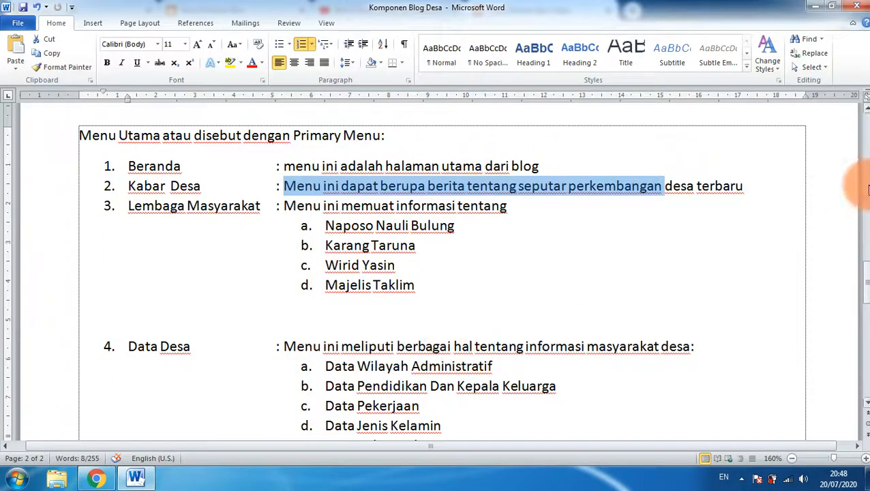
drag(864, 276, 861, 293)
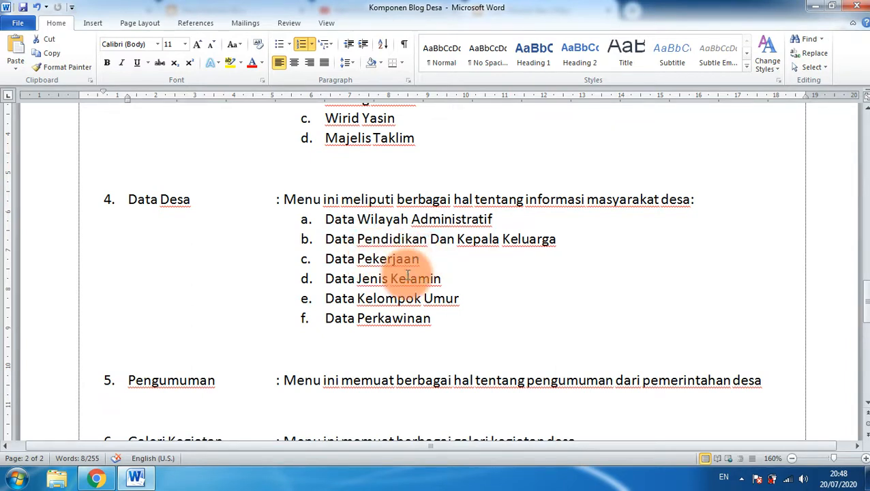
click(402, 317)
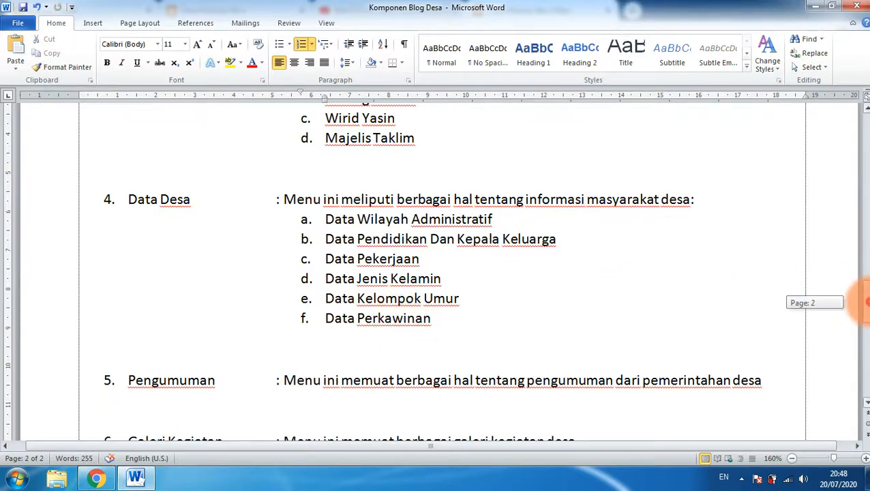
drag(864, 301, 865, 314)
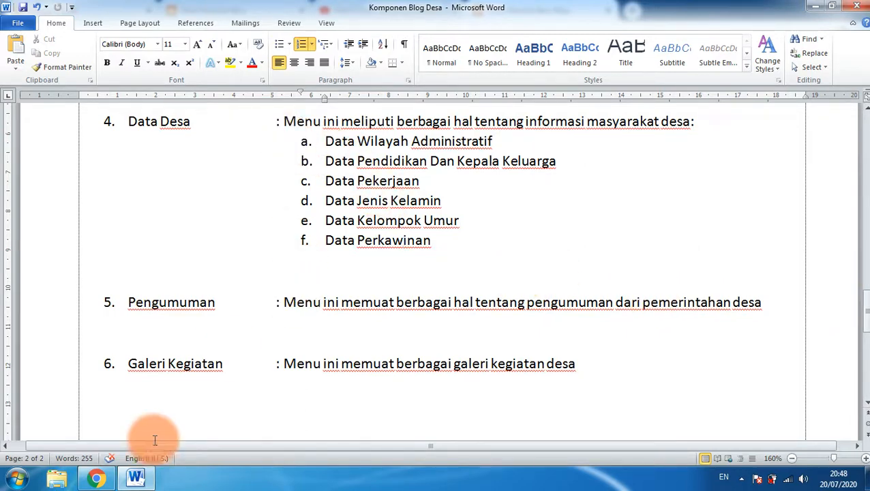
click(98, 481)
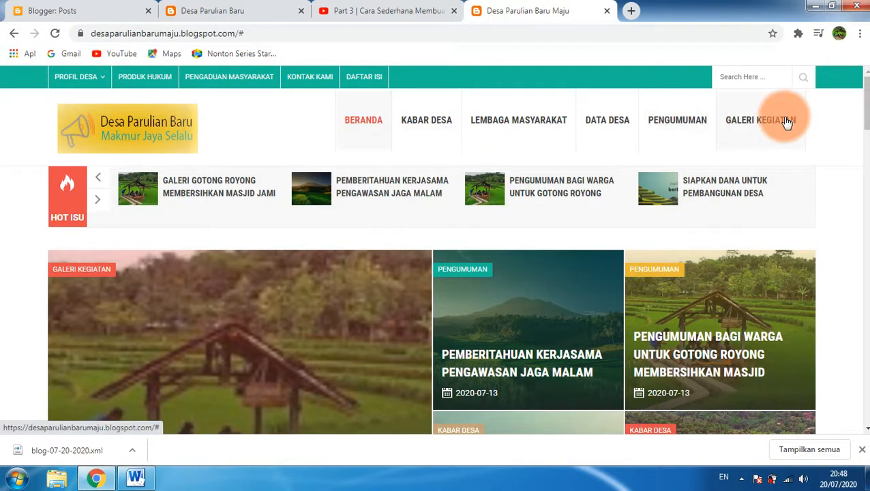
- Examine the blog homepage down to the Kabar Desa section and show the Update list of posts beside it
scroll(861, 112, down, 2)
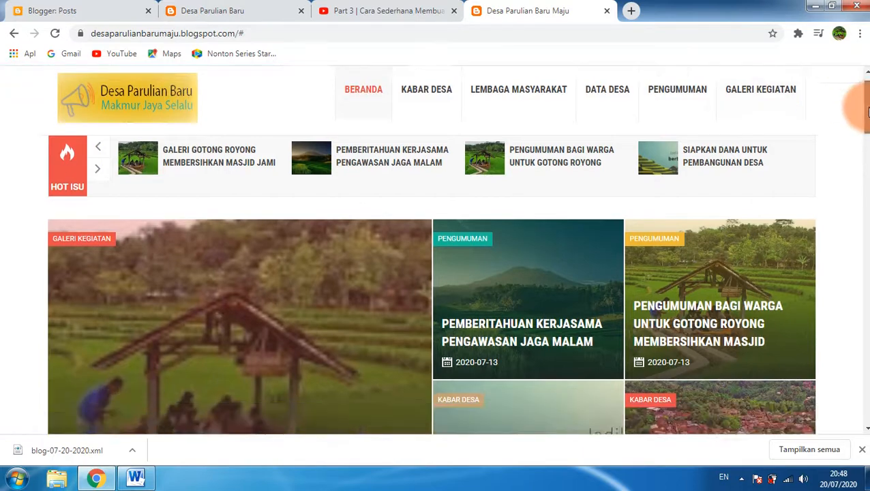
drag(857, 117, 861, 163)
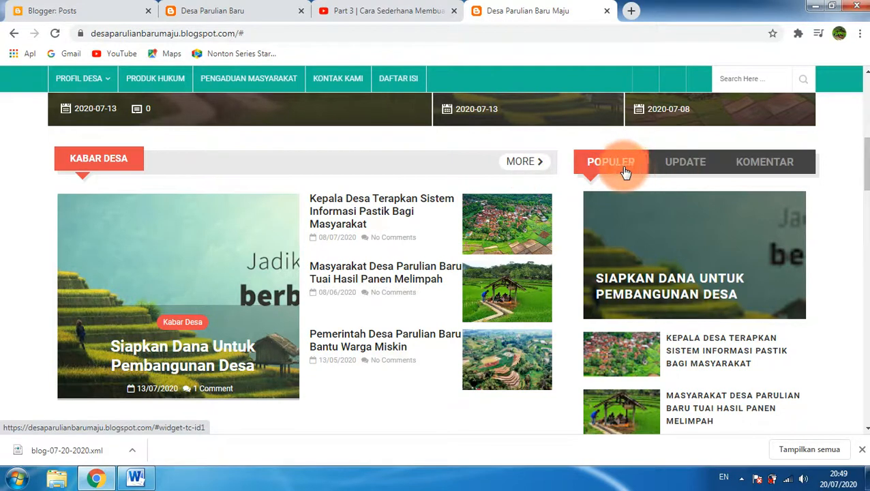
mouse_move(867, 156)
mouse_down()
mouse_move(867, 214)
mouse_move(864, 157)
mouse_up()
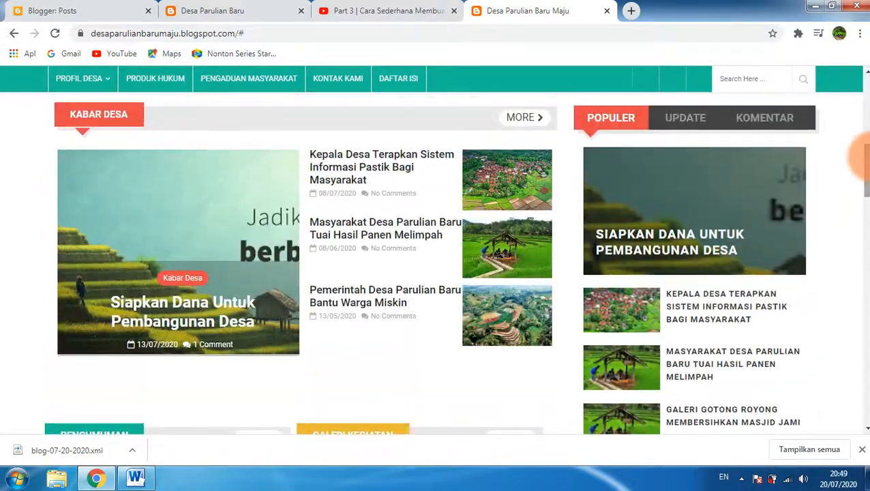
click(681, 118)
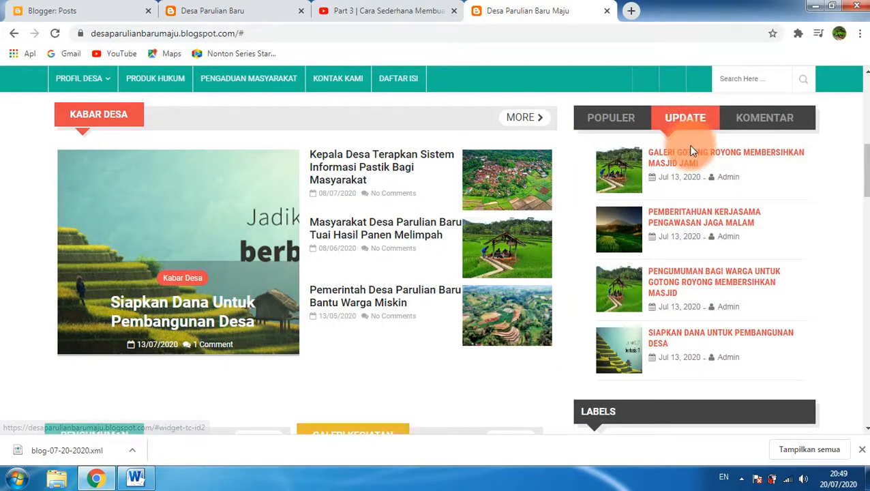
- Show the Komentar list in the blog sidebar and examine the homepage sections down to the Contact Form in the footer
click(764, 120)
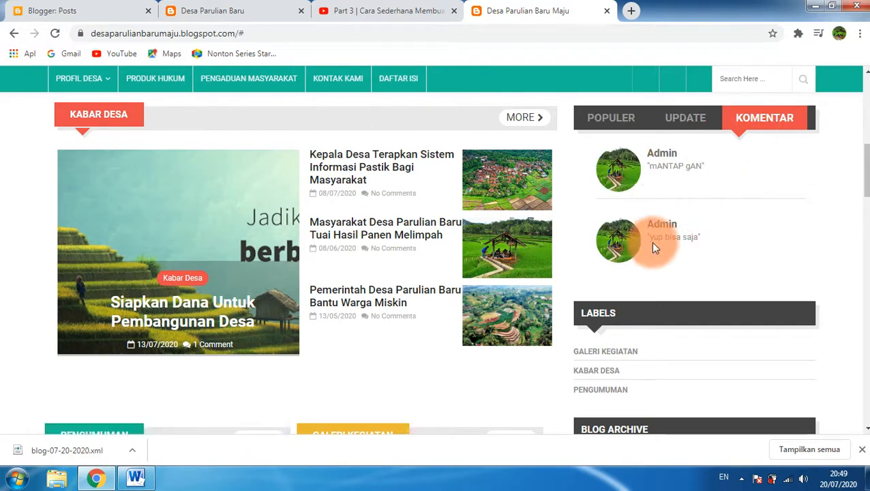
scroll(860, 163, down, 5)
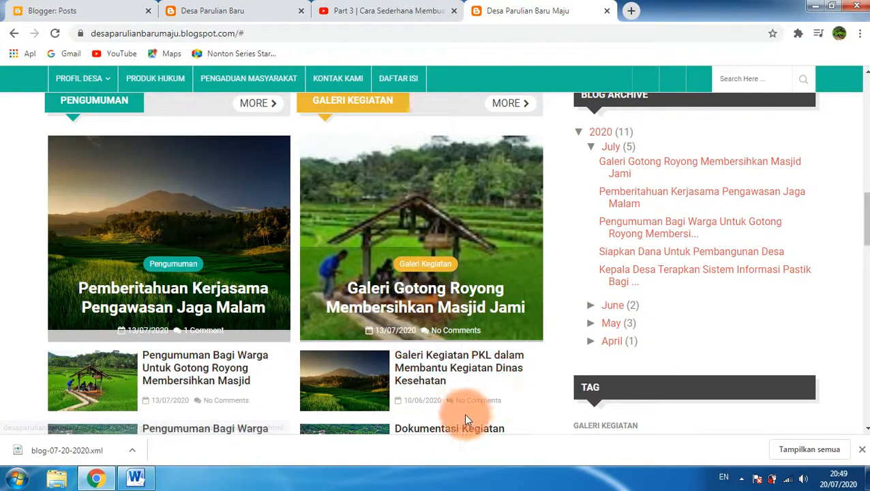
drag(866, 233, 865, 272)
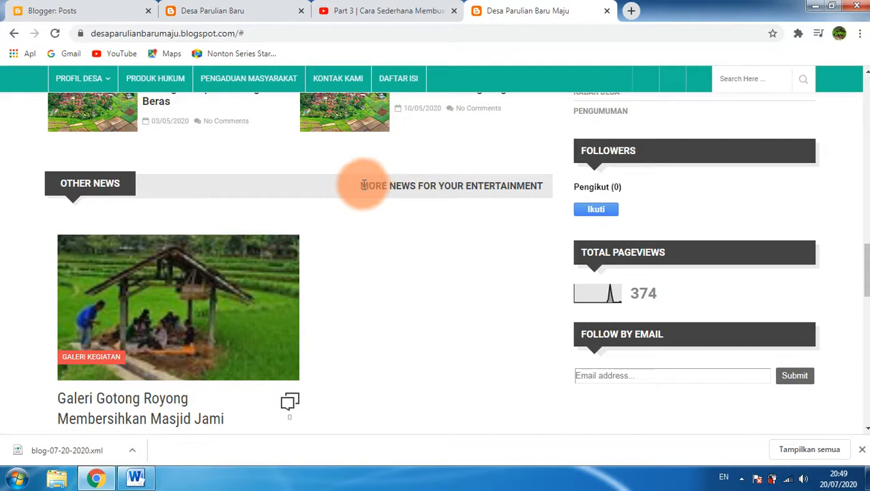
drag(364, 185, 511, 184)
click(511, 184)
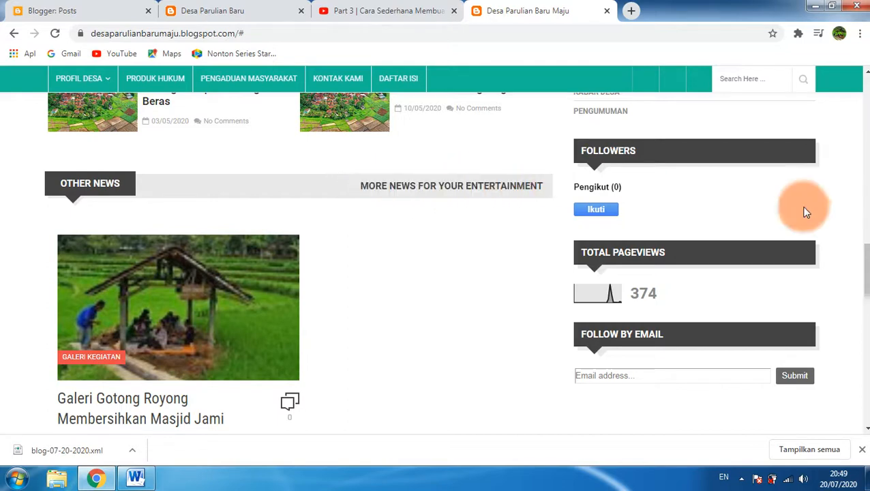
drag(866, 268, 866, 341)
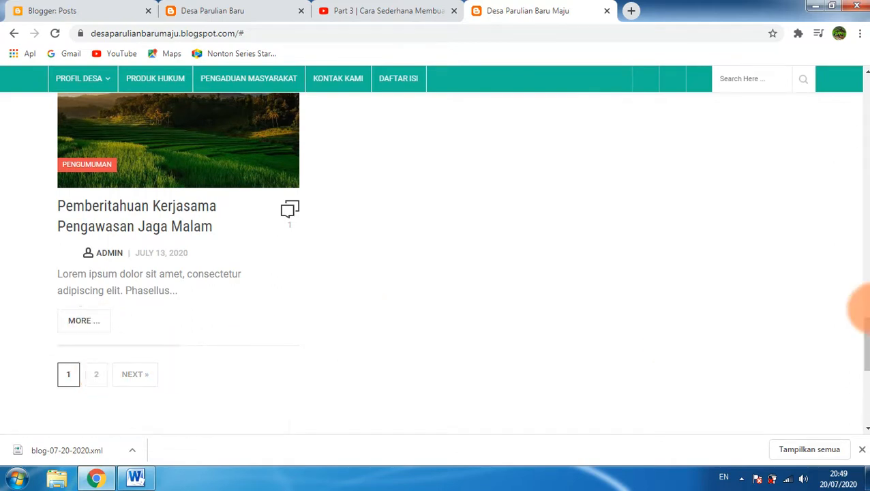
drag(862, 332, 864, 385)
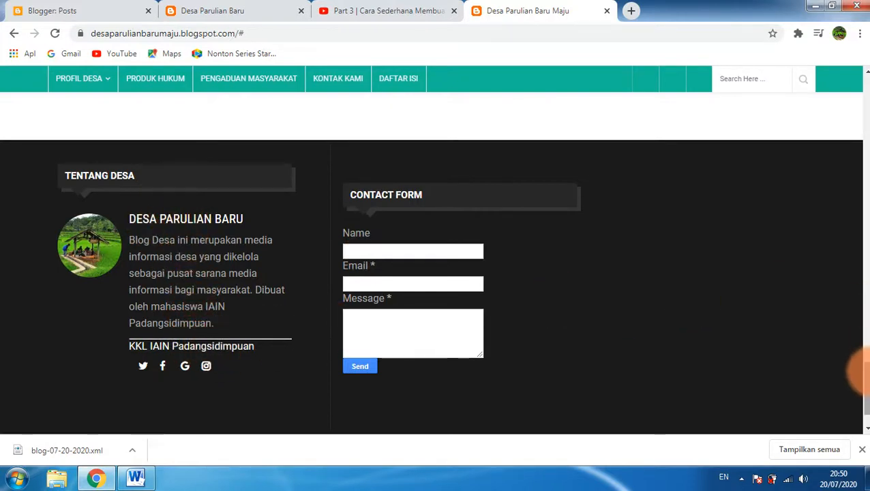
- Examine the Hot Isu strip and featured posts on the blog homepage, and view the title page of the Word document
drag(866, 389, 863, 103)
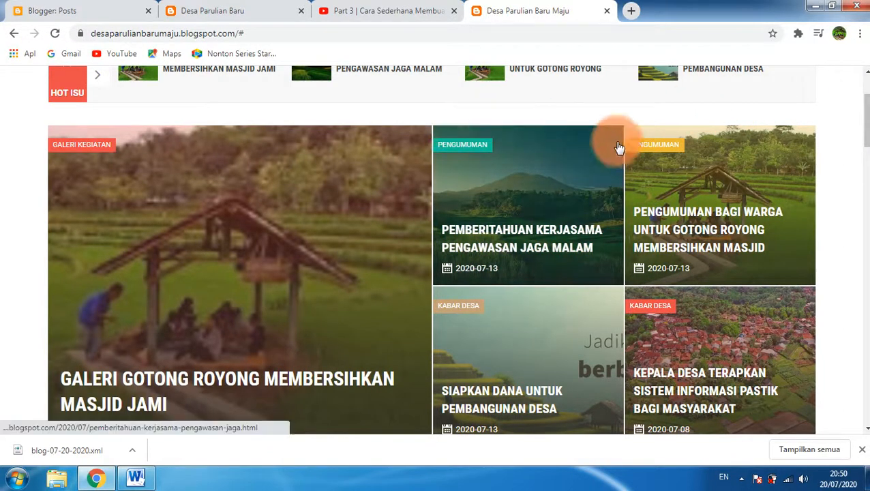
mouse_move(863, 137)
mouse_down()
mouse_move(863, 372)
mouse_move(864, 145)
mouse_up()
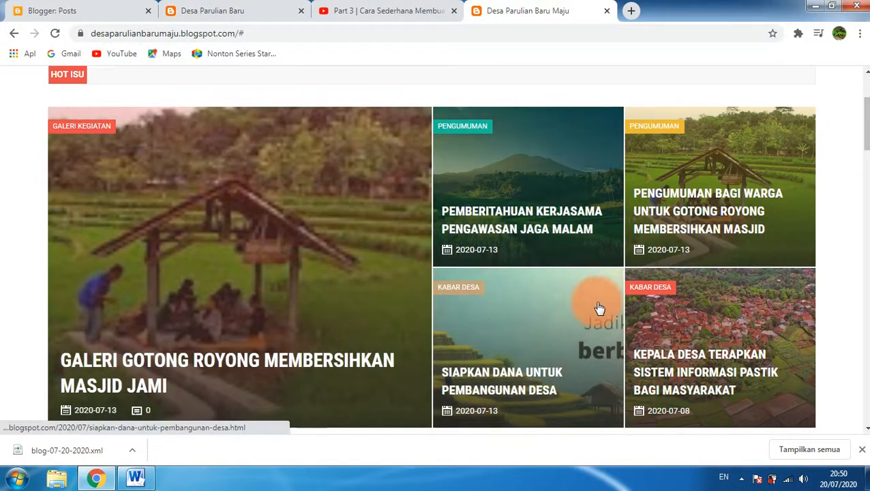
drag(866, 129, 864, 102)
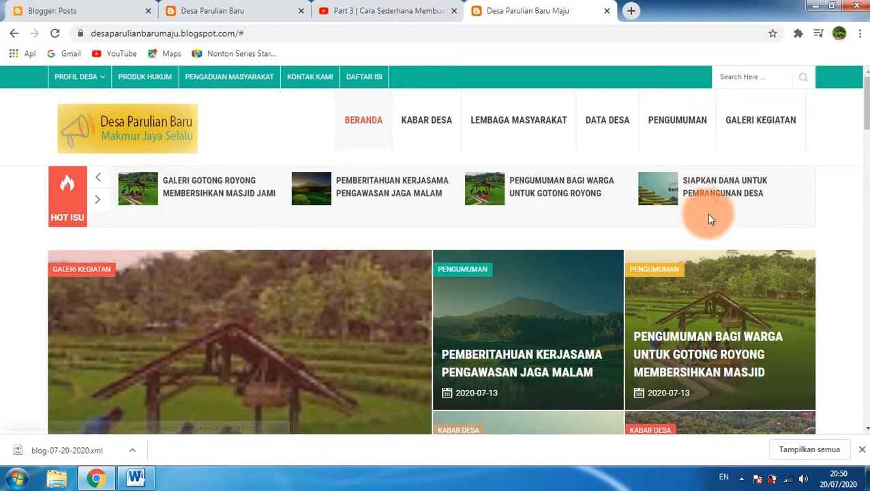
mouse_move(864, 109)
mouse_down()
mouse_move(863, 142)
mouse_move(861, 102)
mouse_up()
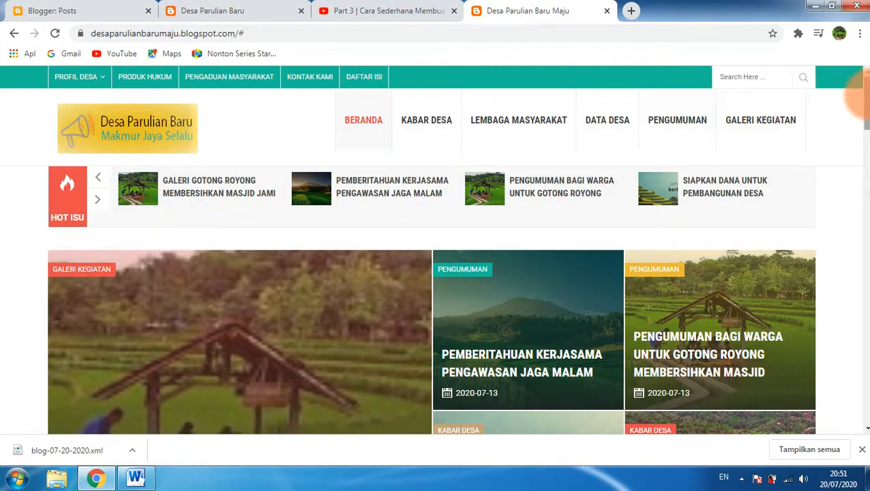
mouse_move(867, 95)
mouse_down()
mouse_move(867, 123)
mouse_move(869, 82)
mouse_up()
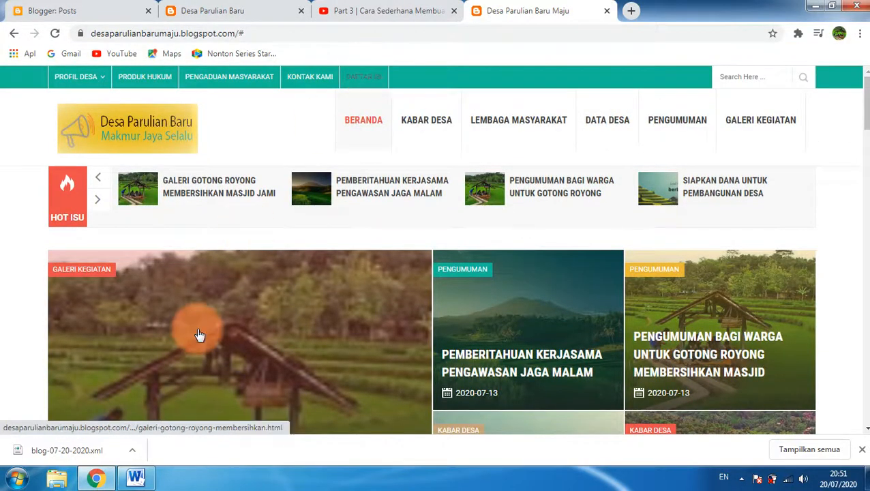
click(136, 477)
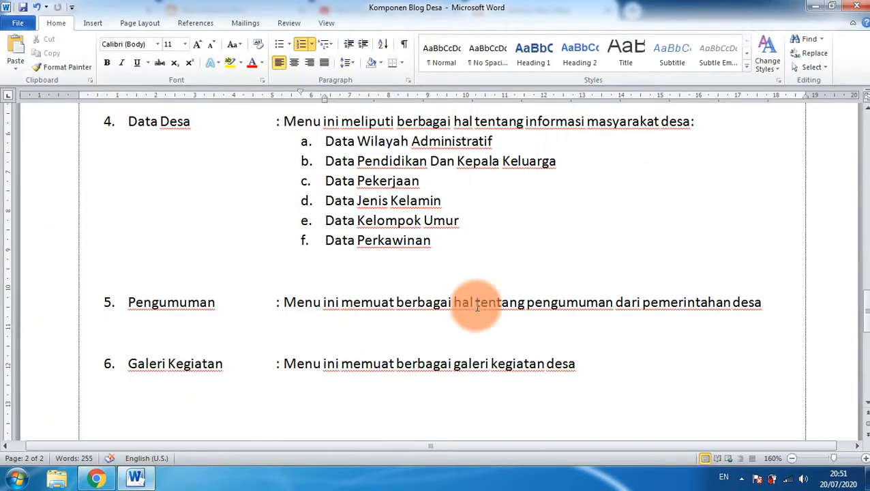
drag(866, 310, 864, 159)
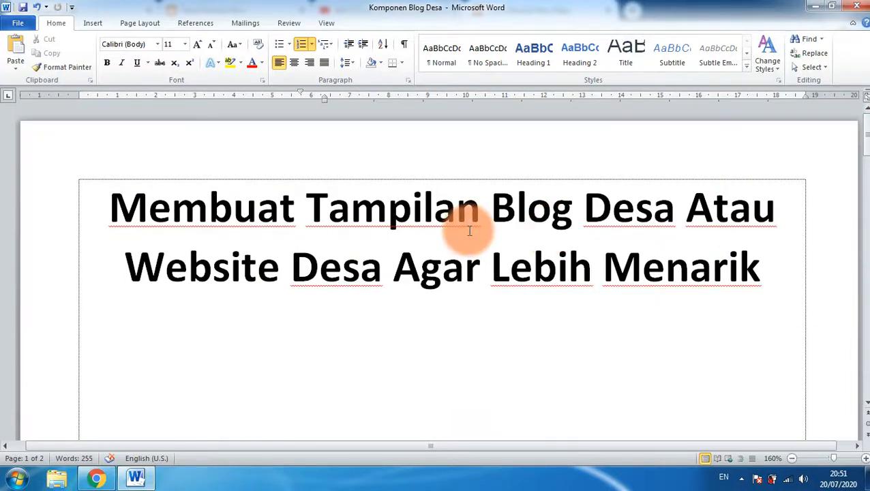
- Switch to the Part 3 YouTube video in Chrome, expand its description and open the Drive link under Link Download Theme Edit
click(96, 477)
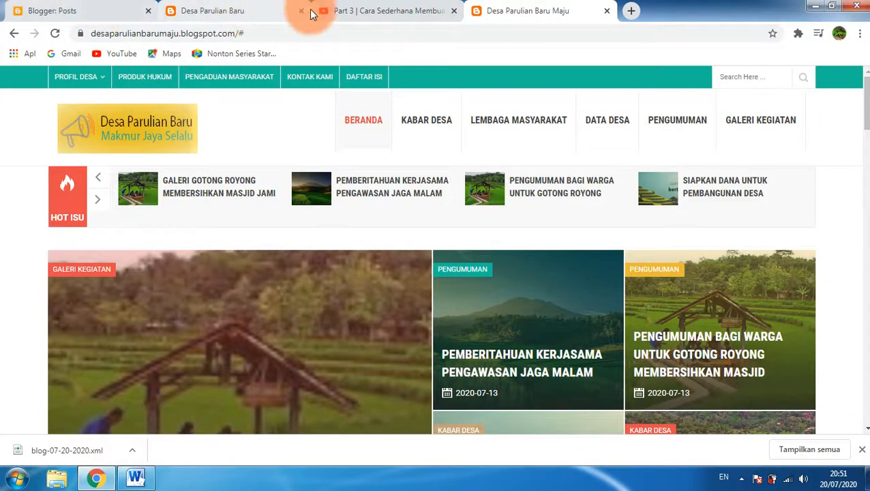
click(365, 12)
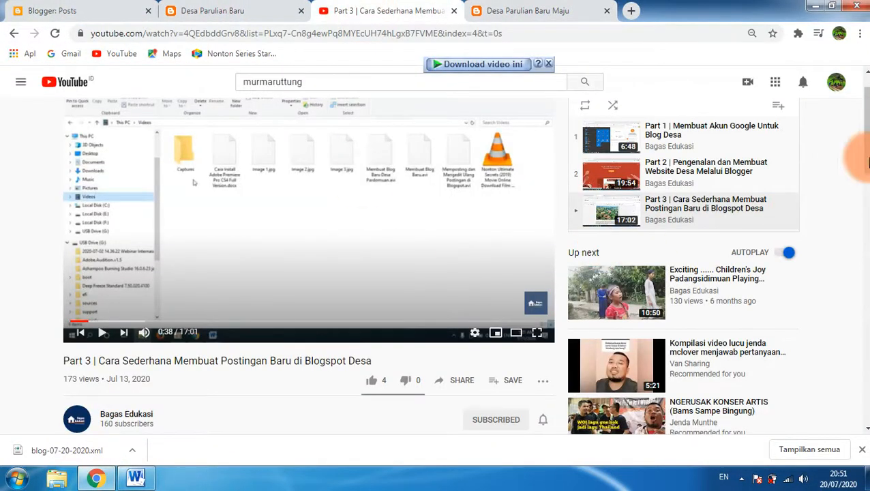
scroll(860, 156, down, 1)
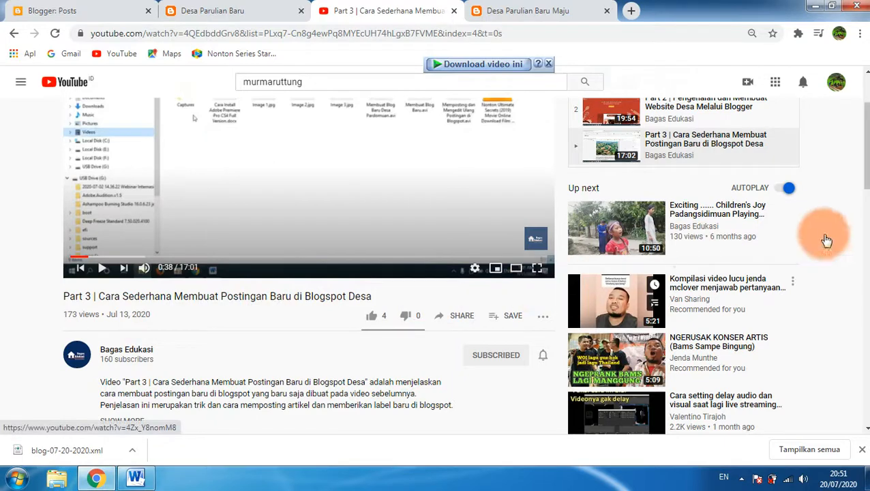
scroll(860, 184, down, 2)
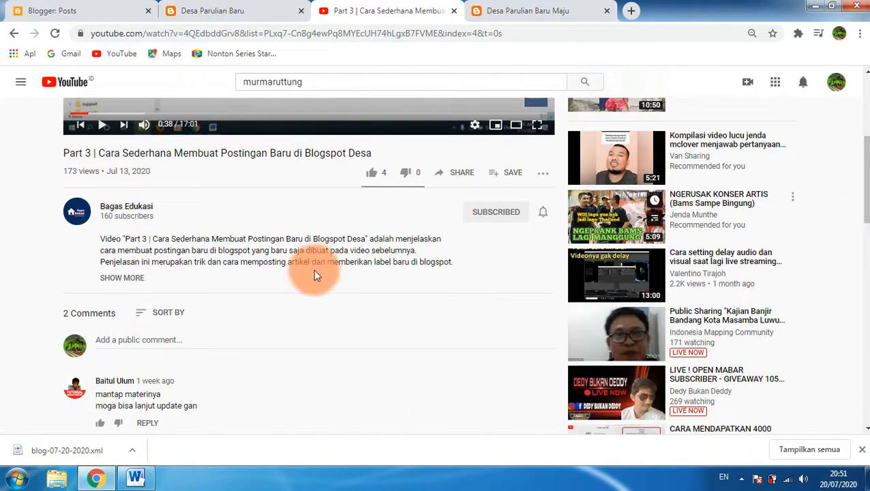
click(135, 279)
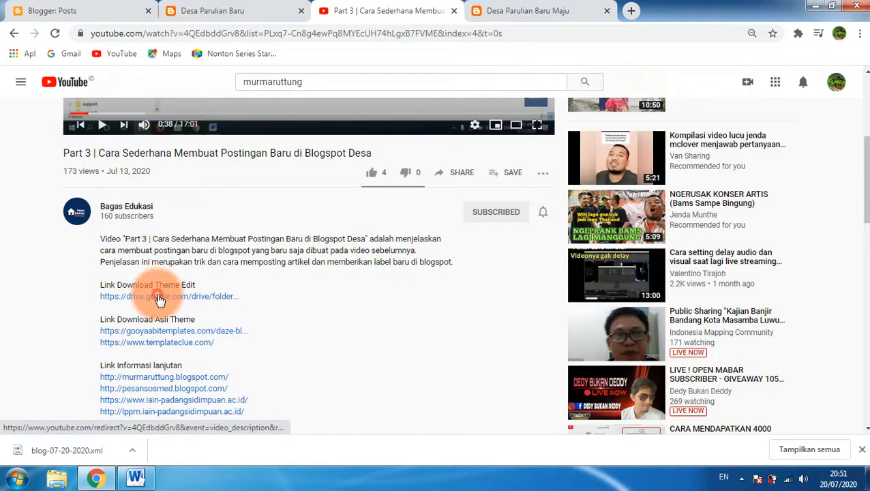
click(159, 300)
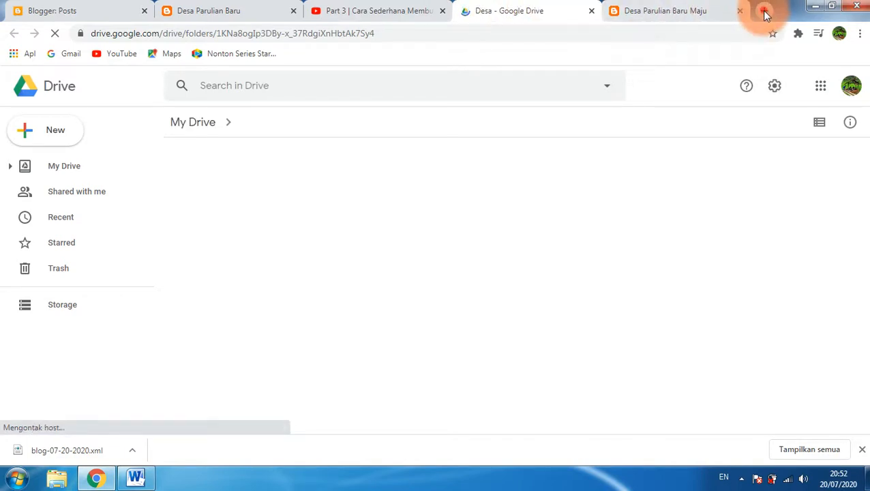
- Search Google for "btemplate" in a new tab and open the BTemplates site from the results
click(764, 12)
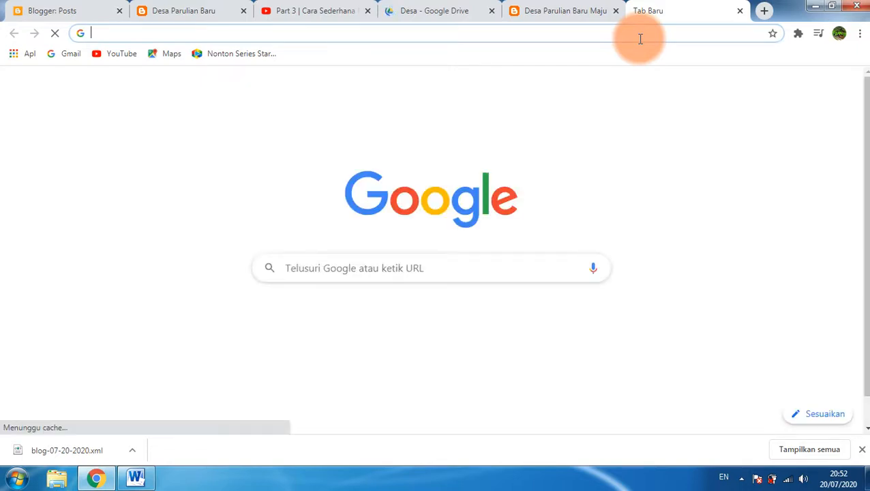
text(btem)
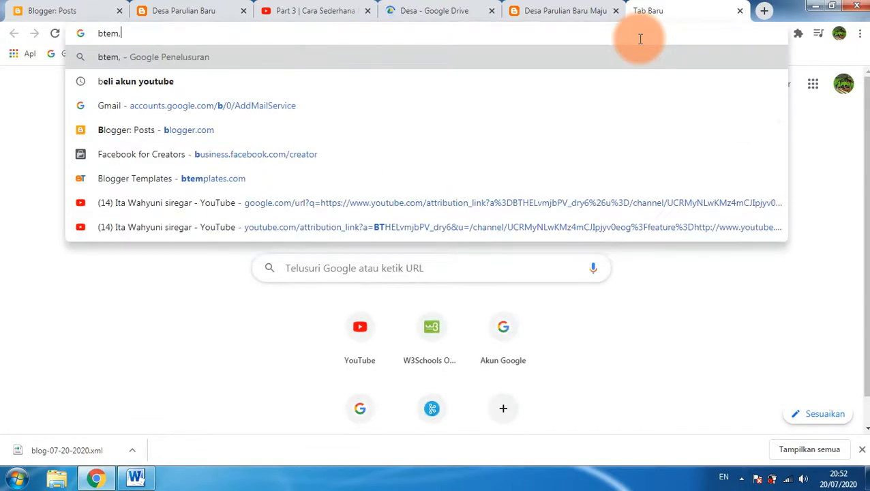
text(p)
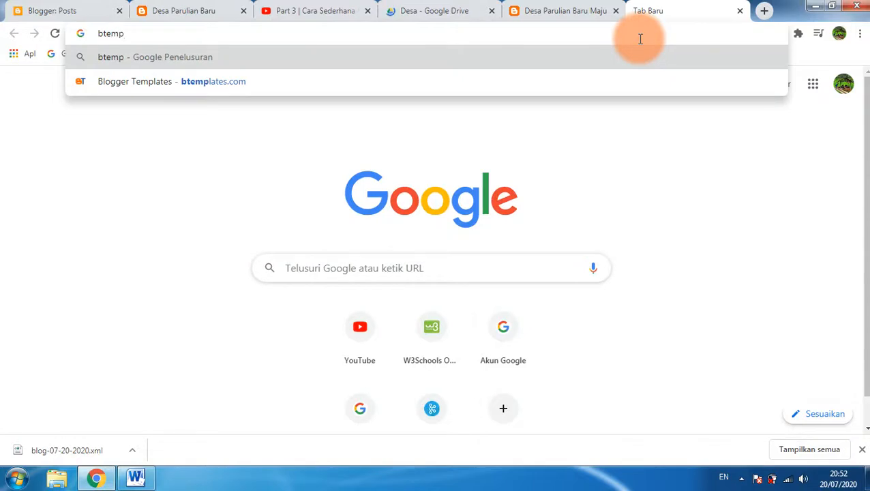
click(315, 81)
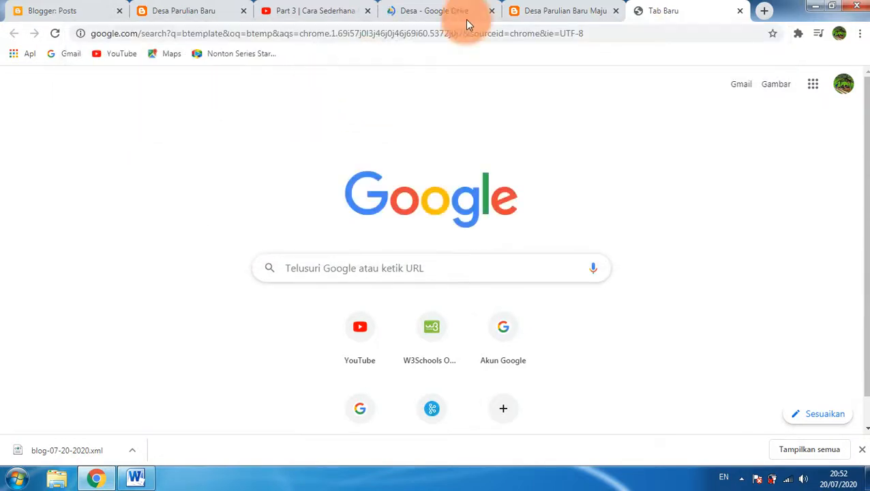
click(444, 15)
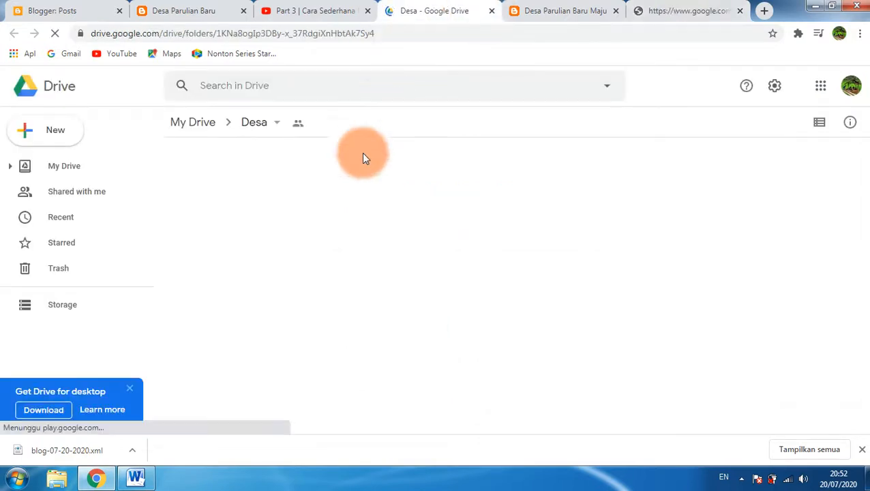
click(682, 12)
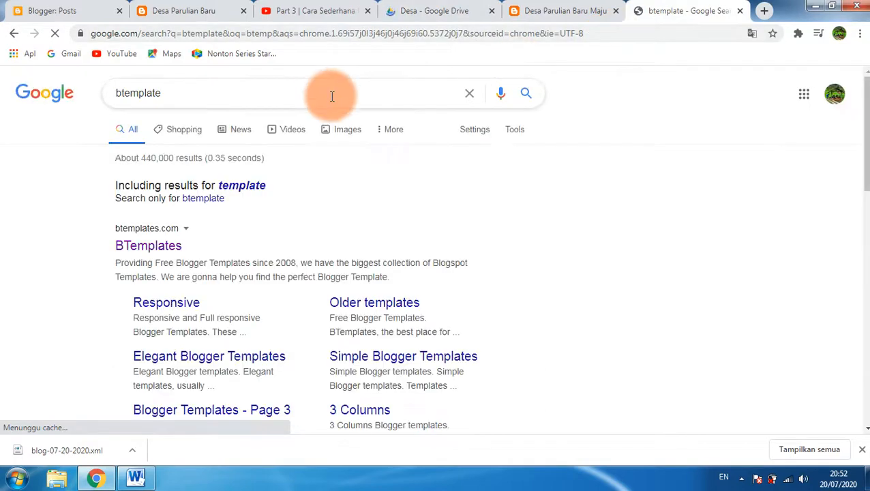
click(146, 253)
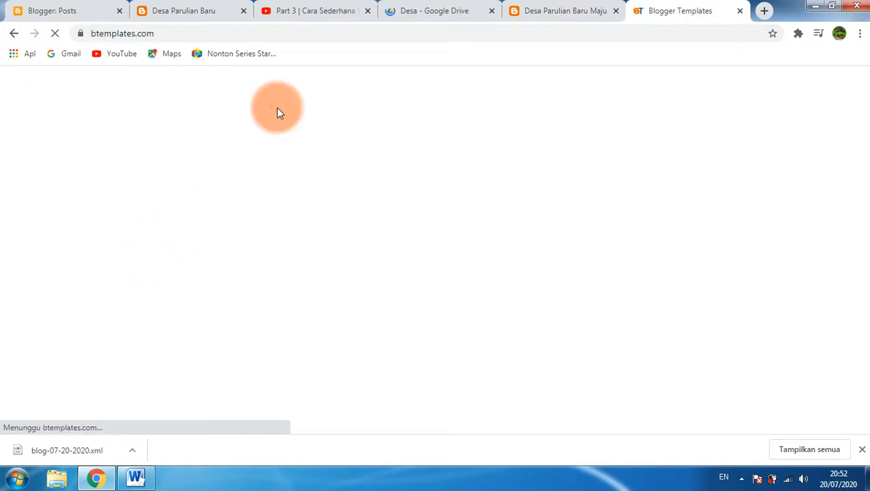
- Dismiss the notification offer in the Desa folder on Google Drive and download Dazu Theme Desa.xml
click(411, 21)
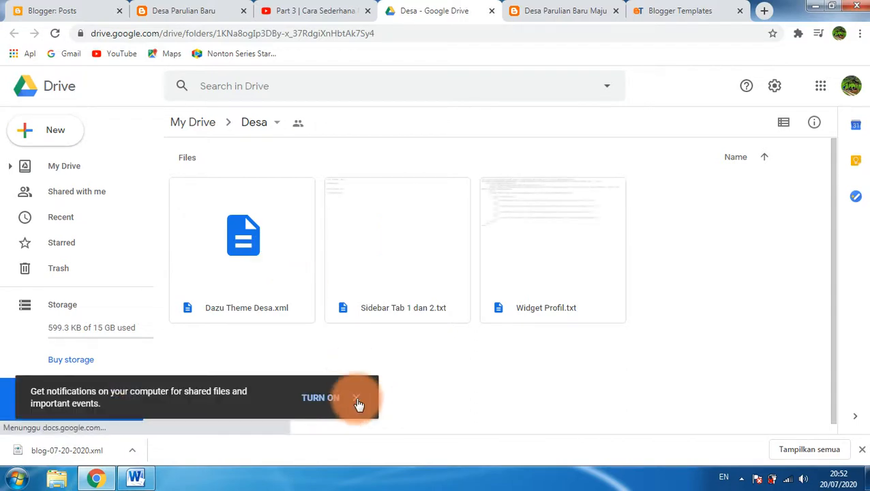
click(355, 398)
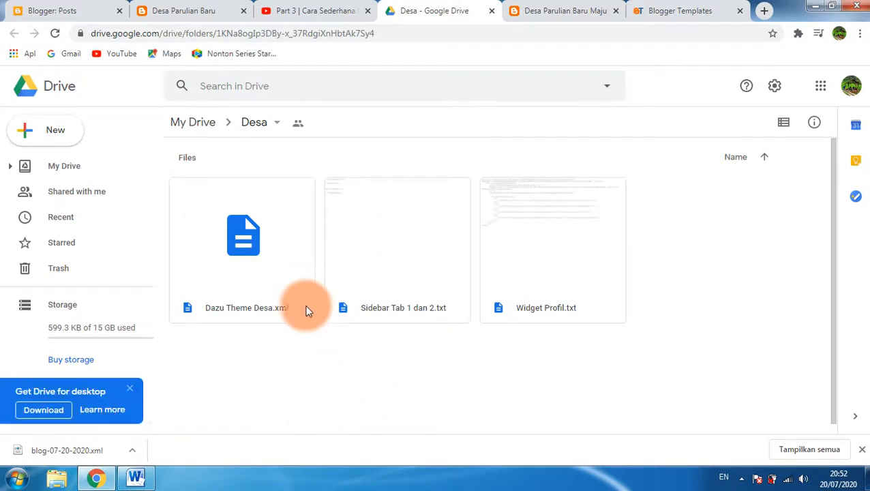
click(311, 10)
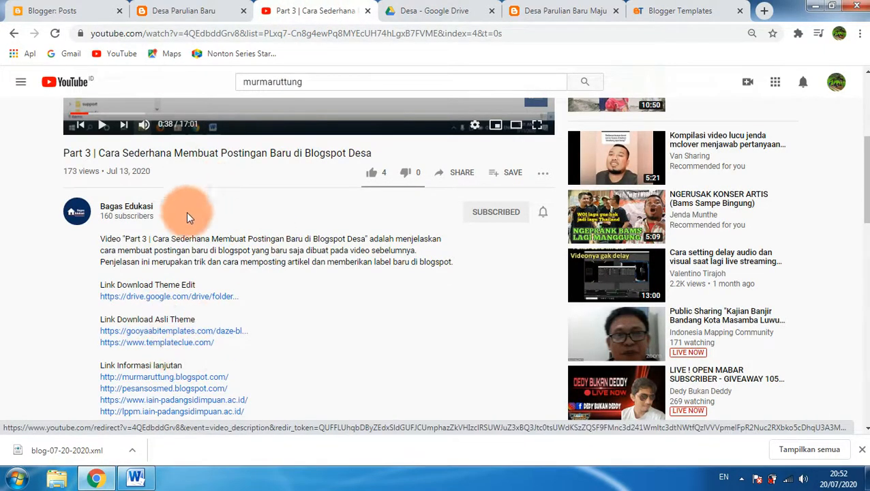
click(446, 11)
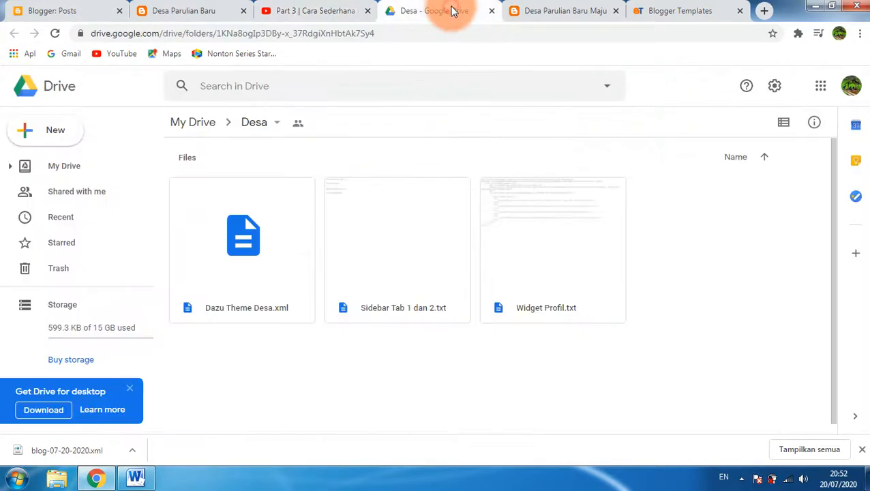
click(263, 258)
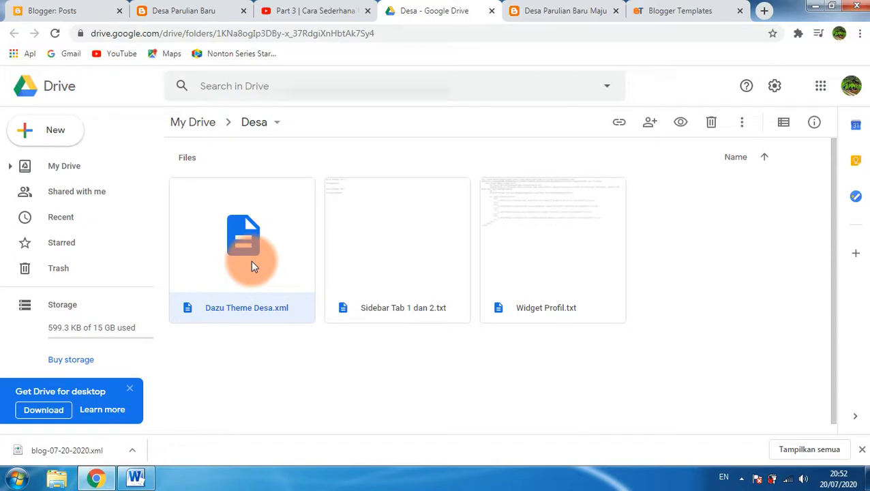
right_click(251, 261)
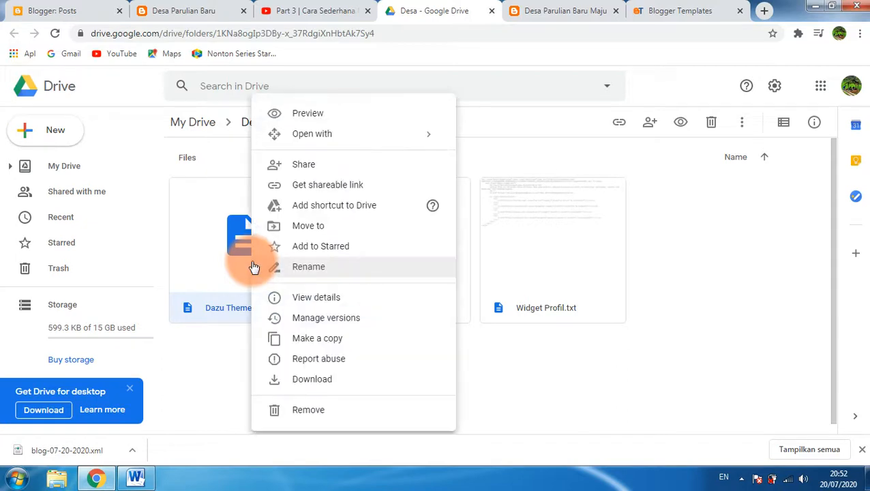
click(305, 379)
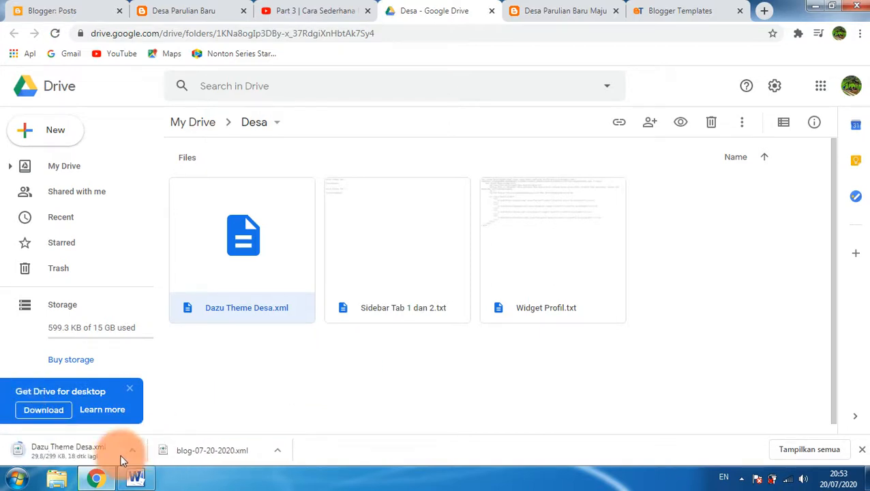
- Remove Sidebar Tab 1 dan 2.txt from the Desa folder on Google Drive
click(405, 269)
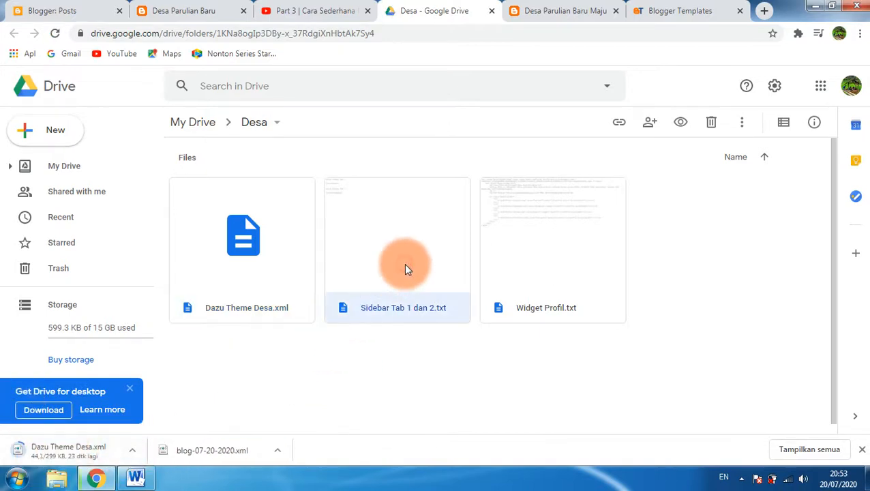
right_click(405, 269)
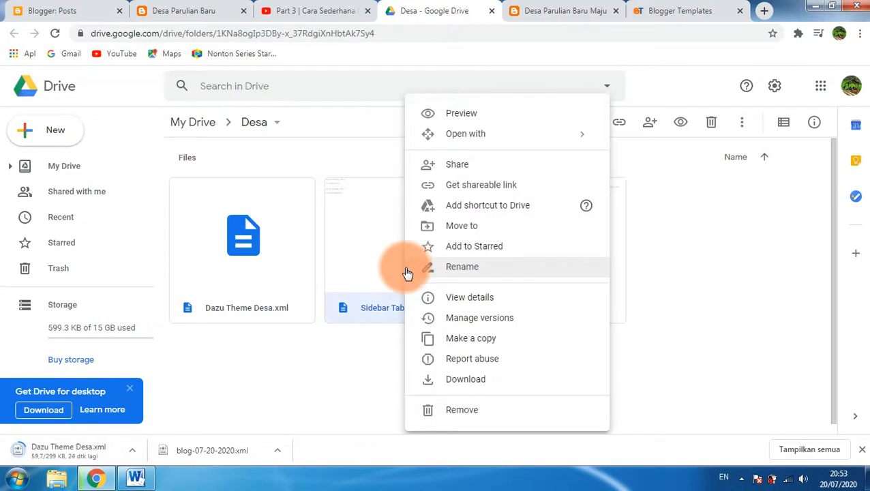
click(442, 412)
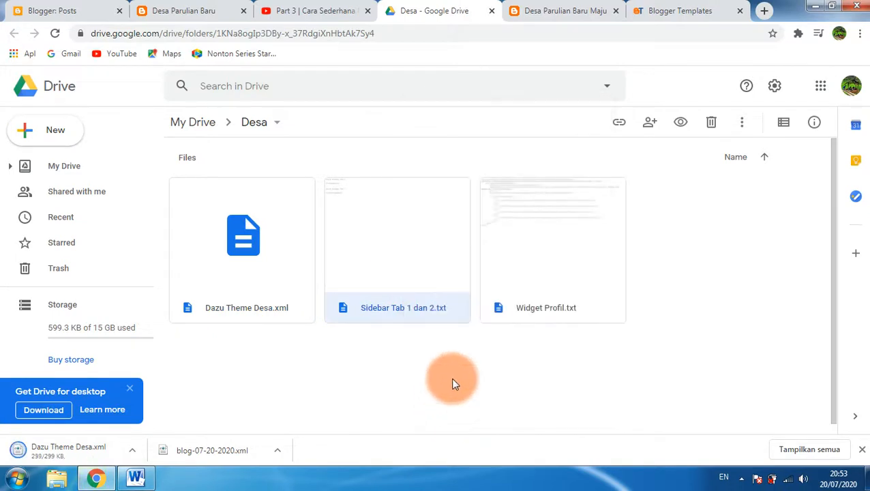
- Download Widget Profil.txt from the Desa folder on Google Drive
right_click(549, 262)
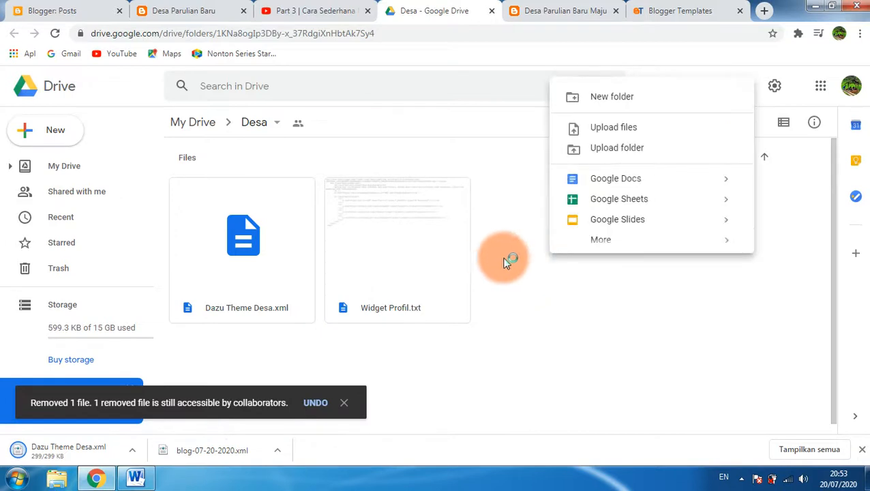
click(412, 260)
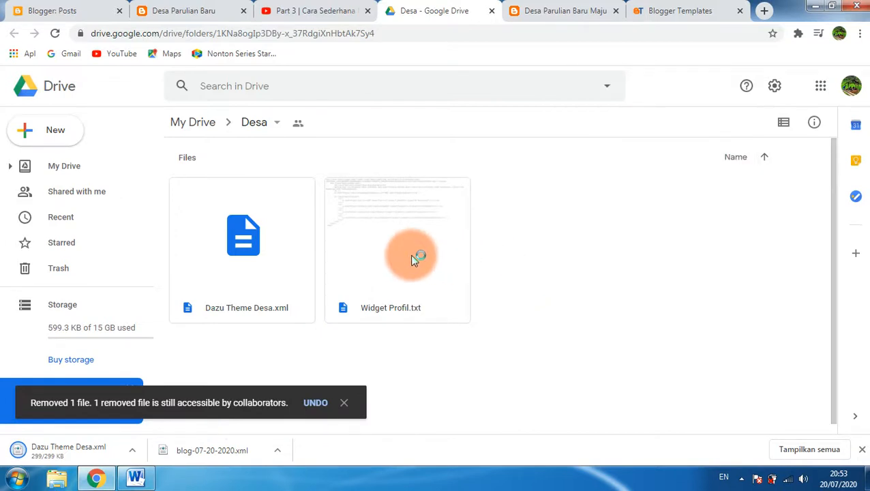
right_click(413, 260)
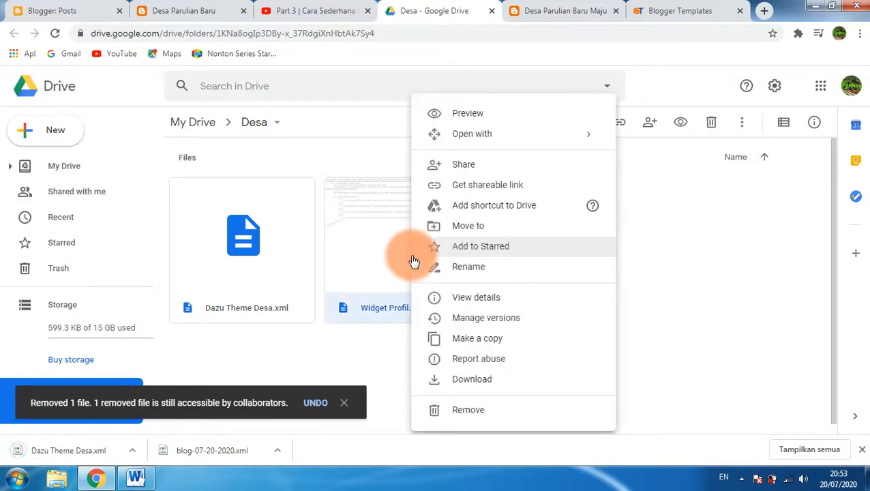
click(462, 383)
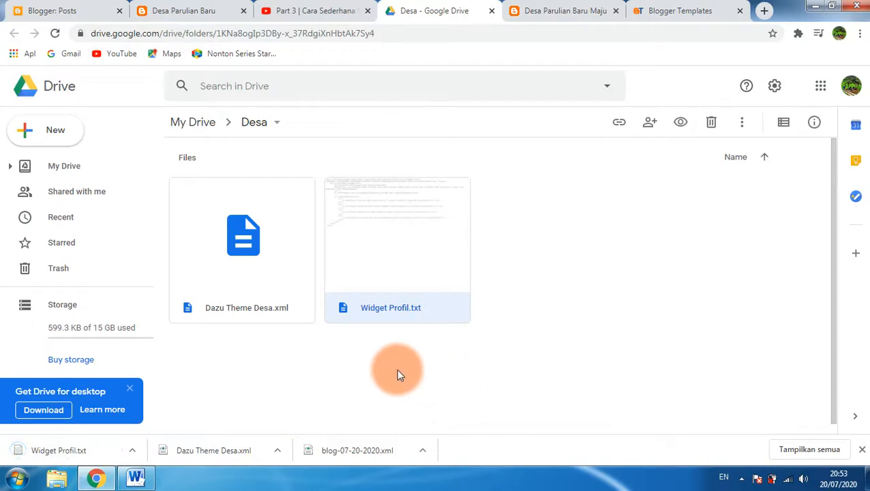
- Restore Sidebar Tab 1 dan 2.txt from the Drive trash and return to the Desa folder
click(59, 267)
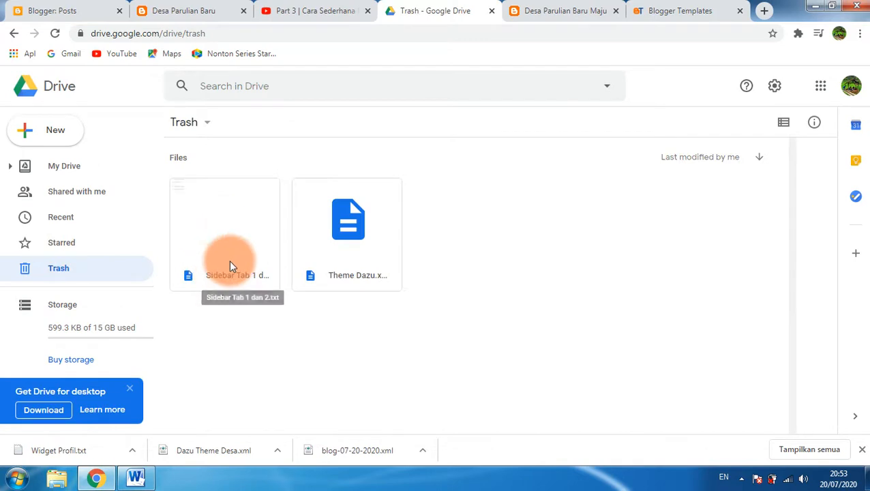
right_click(229, 260)
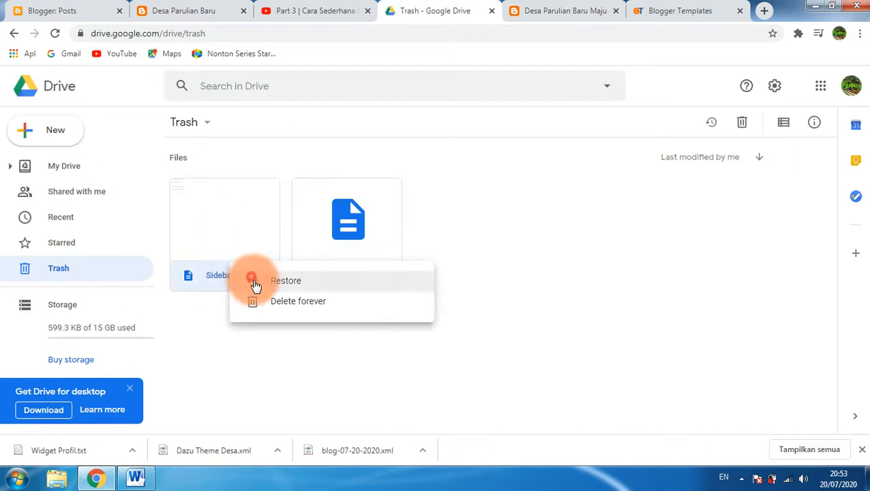
click(255, 282)
click(12, 37)
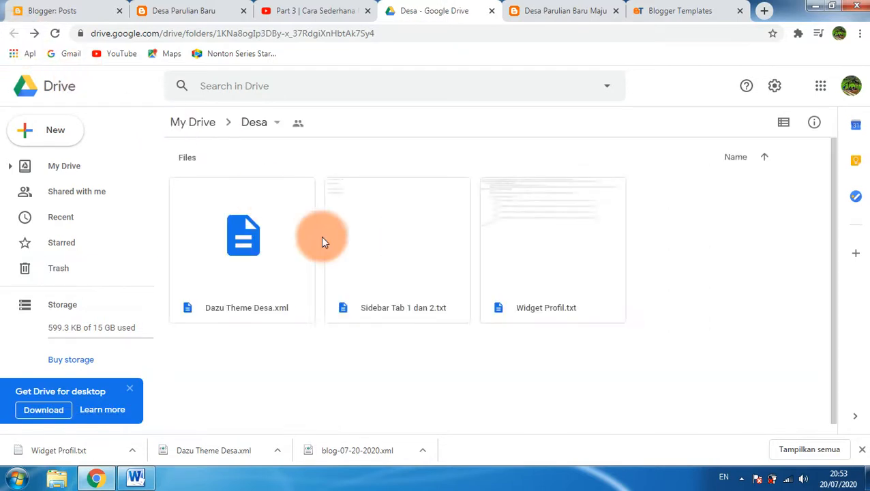
- Download Sidebar Tab 1 dan 2.txt from the Desa folder on Google Drive
right_click(403, 264)
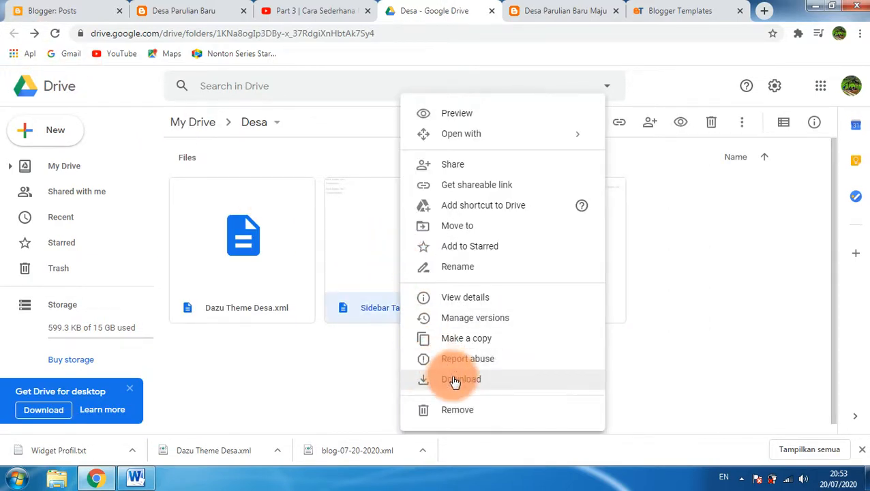
click(455, 380)
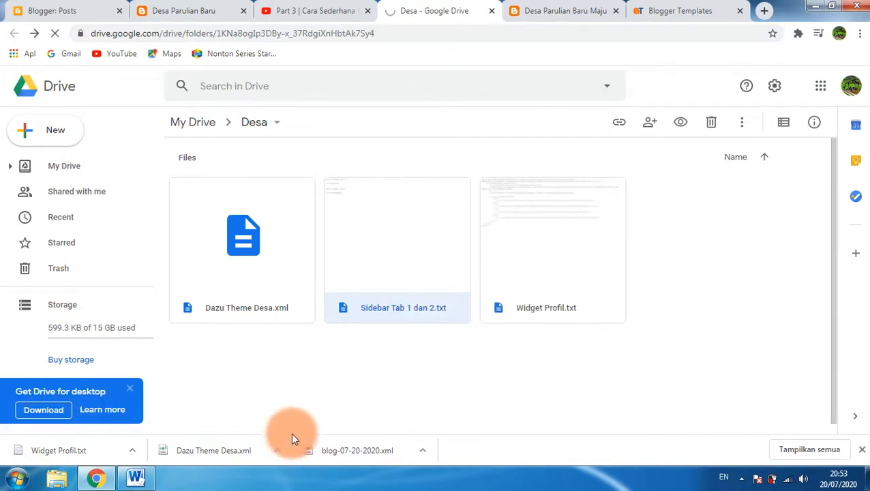
click(422, 448)
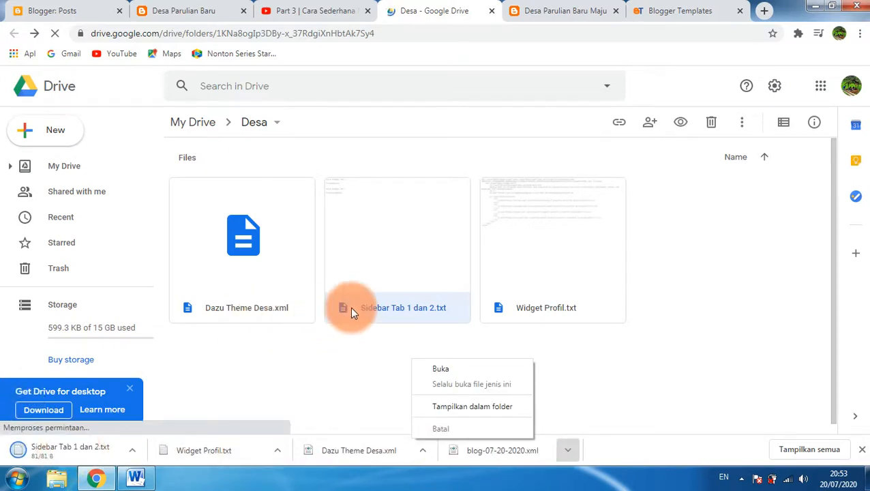
click(556, 300)
click(556, 300)
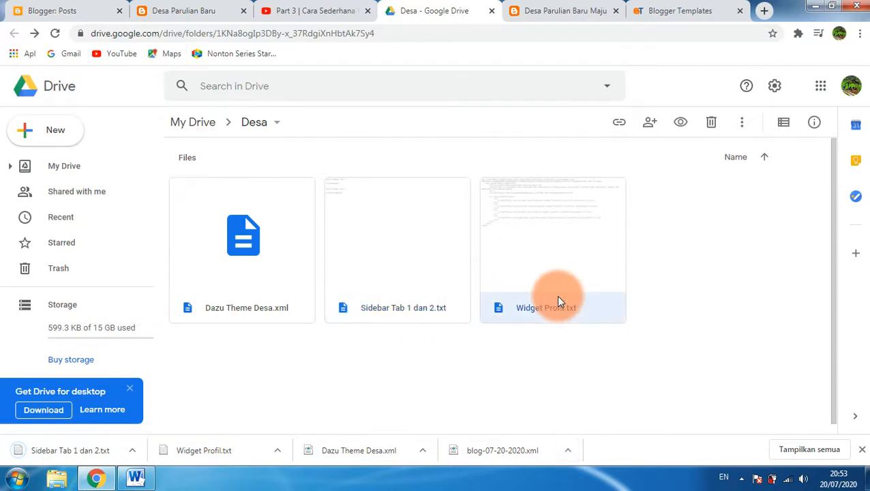
click(225, 265)
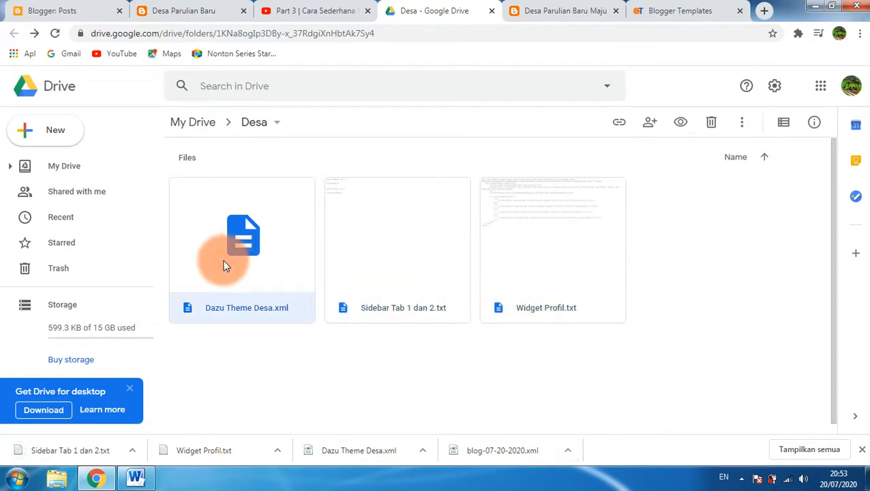
- Switch to Blogger and start restoring the theme of the Desa Parulian Baru blog
click(68, 10)
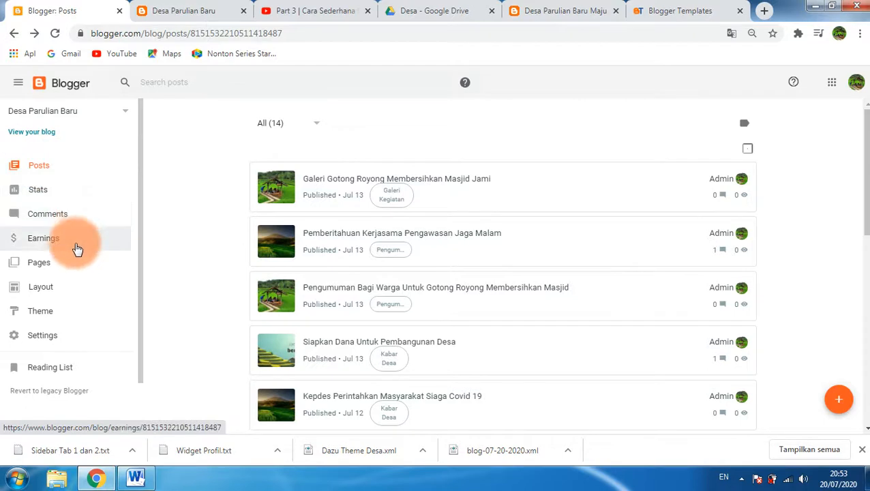
click(57, 312)
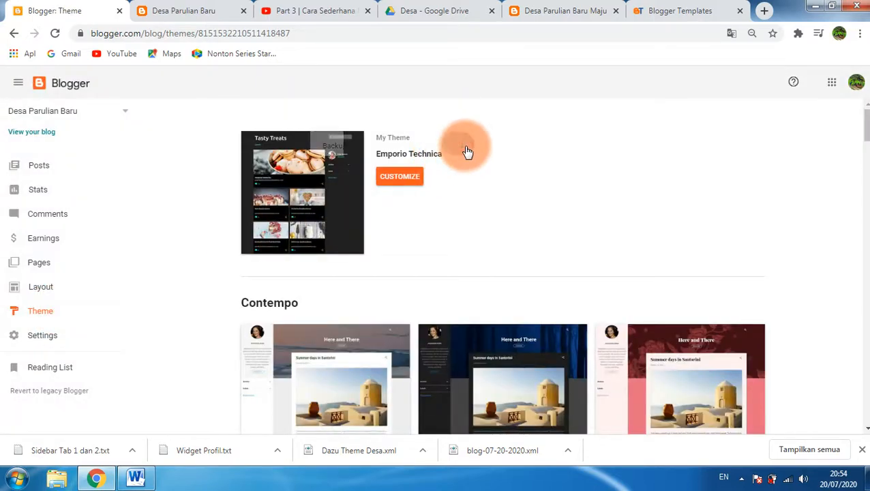
click(466, 151)
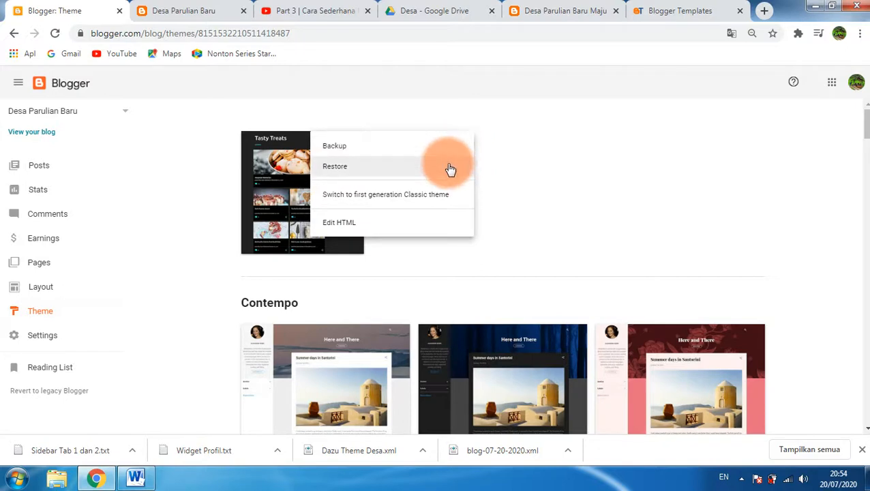
click(449, 168)
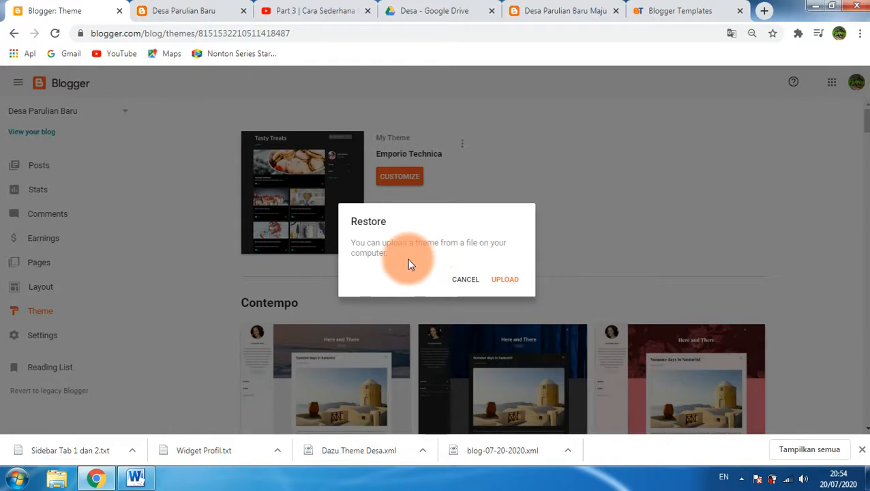
- Upload Dazu Theme Desa from the Downloads folder as the blog's theme
click(505, 280)
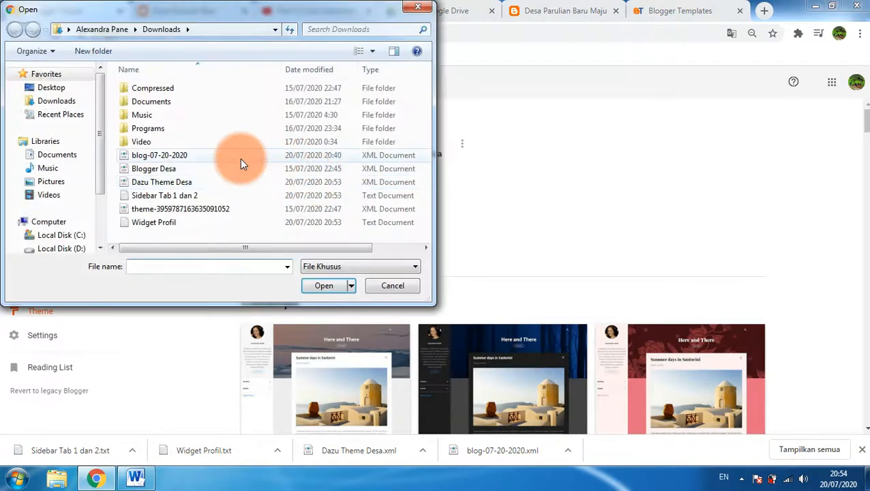
click(69, 99)
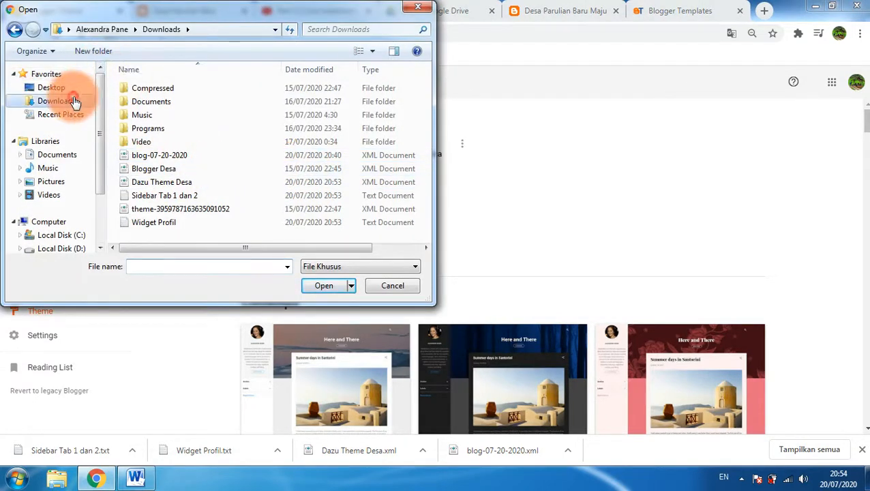
click(180, 180)
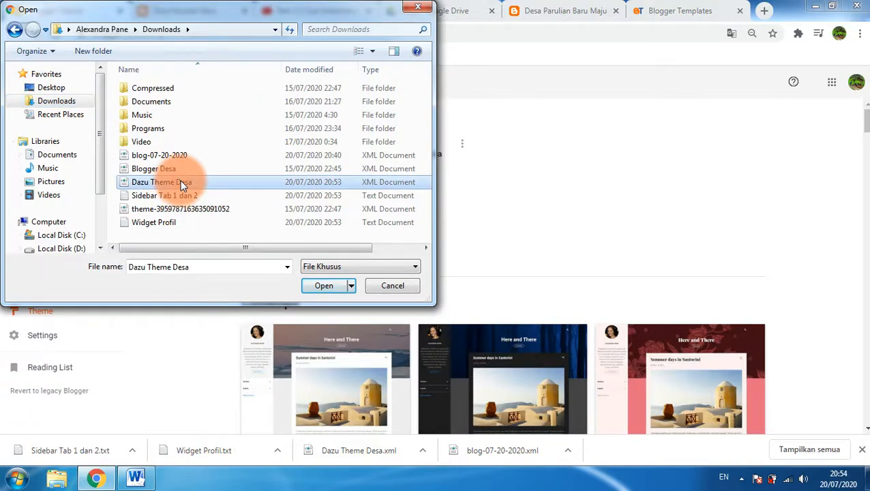
click(323, 286)
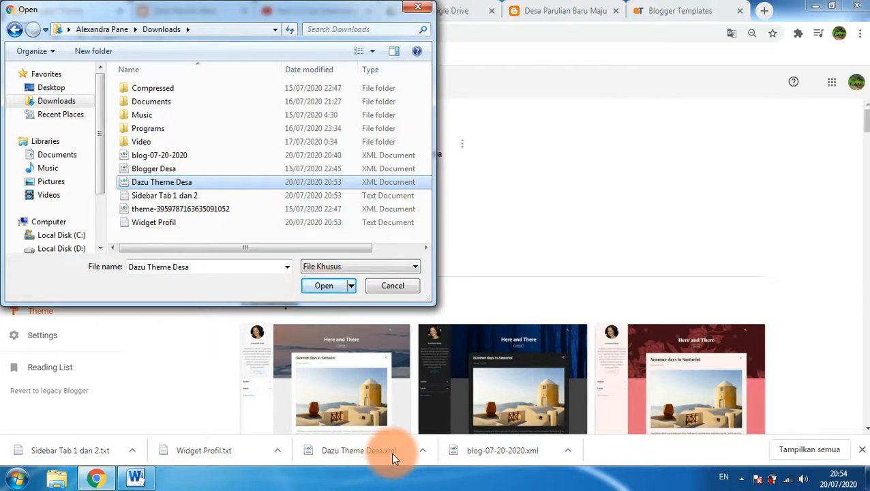
click(325, 281)
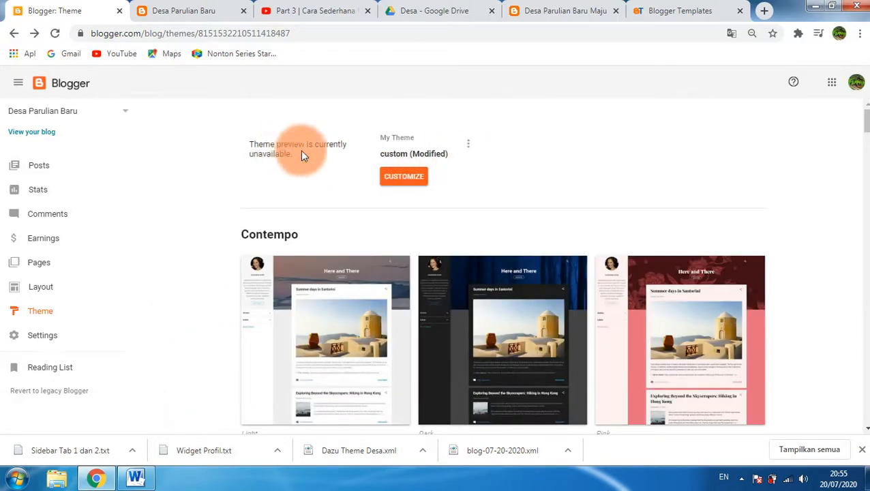
- Set the blog's mobile settings to show the Mobile theme on mobile devices, with Custom as the mobile theme
click(473, 150)
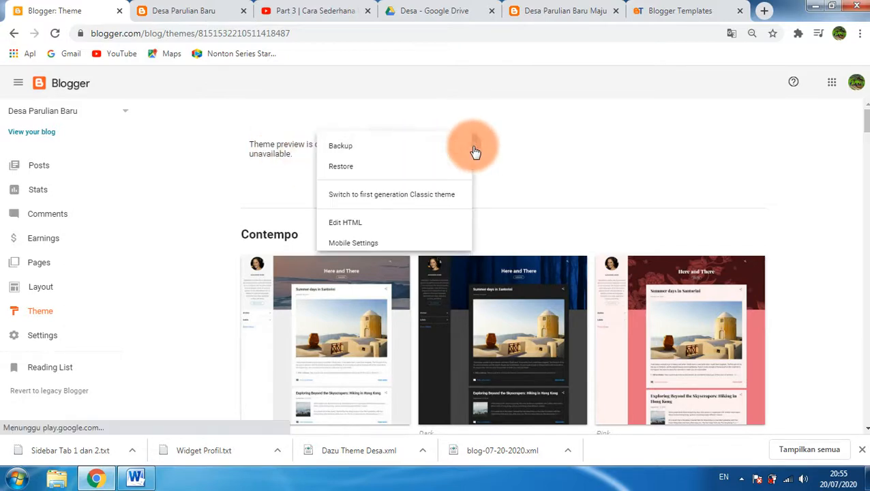
click(406, 246)
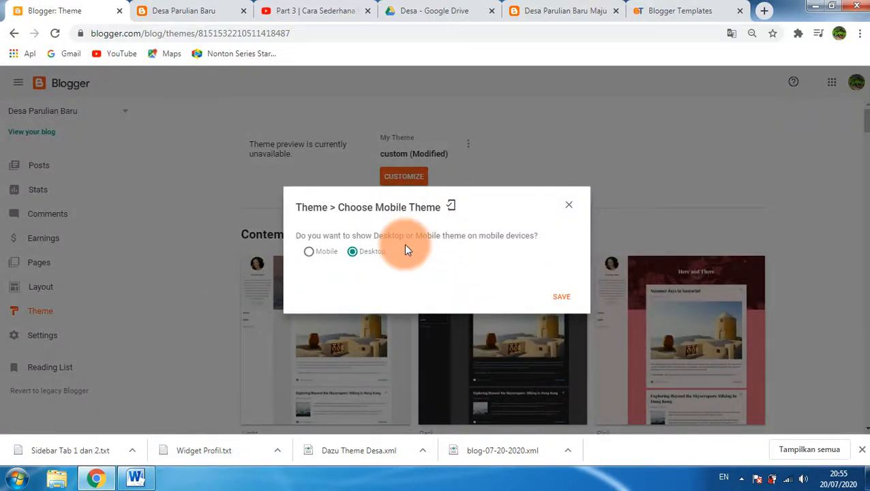
click(307, 253)
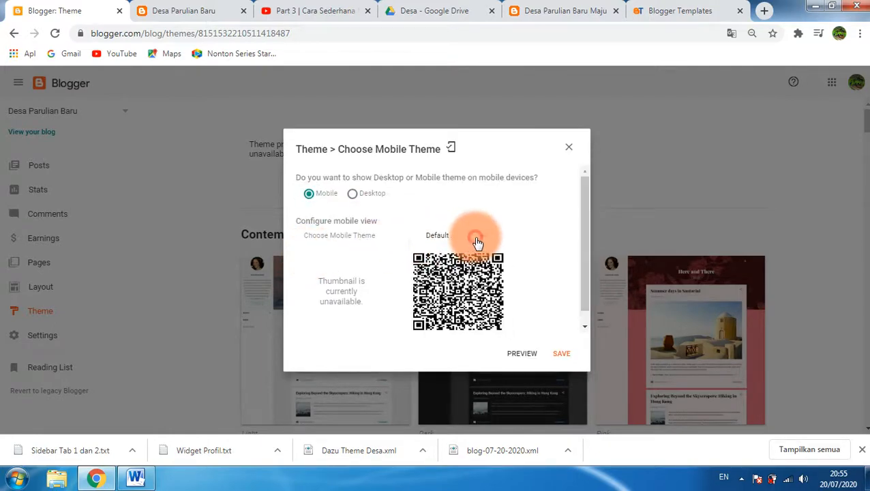
click(477, 243)
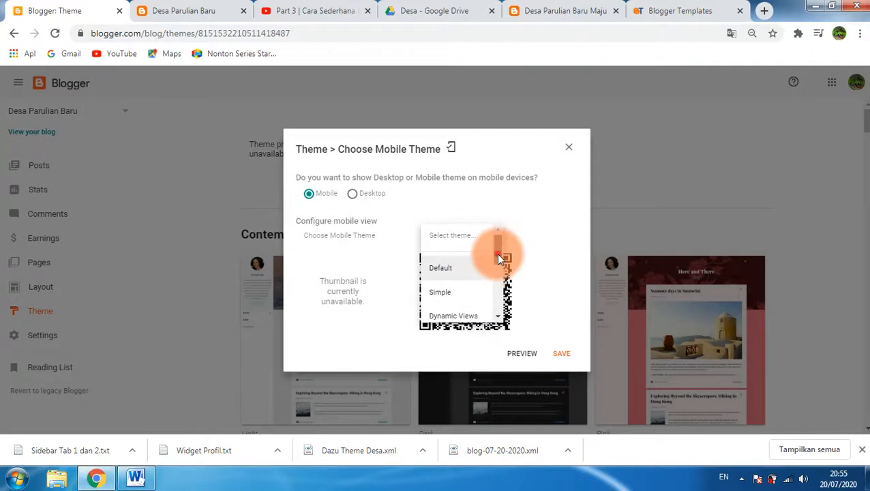
drag(499, 258, 493, 308)
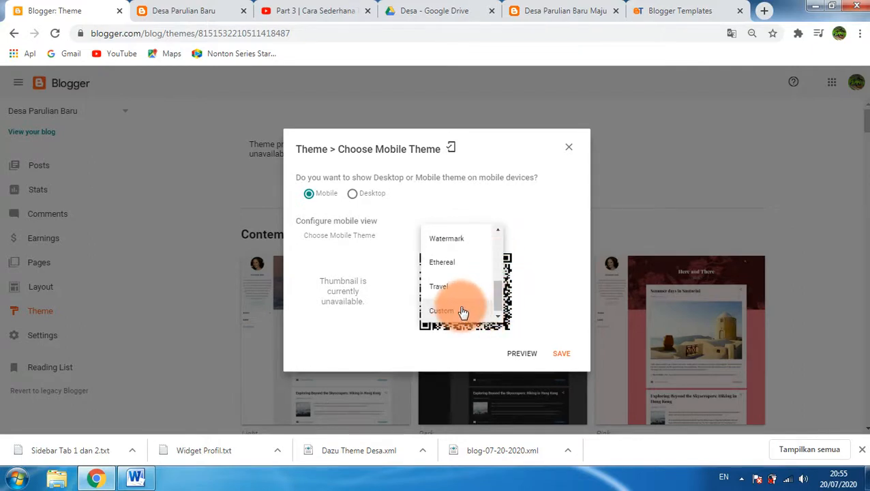
click(461, 311)
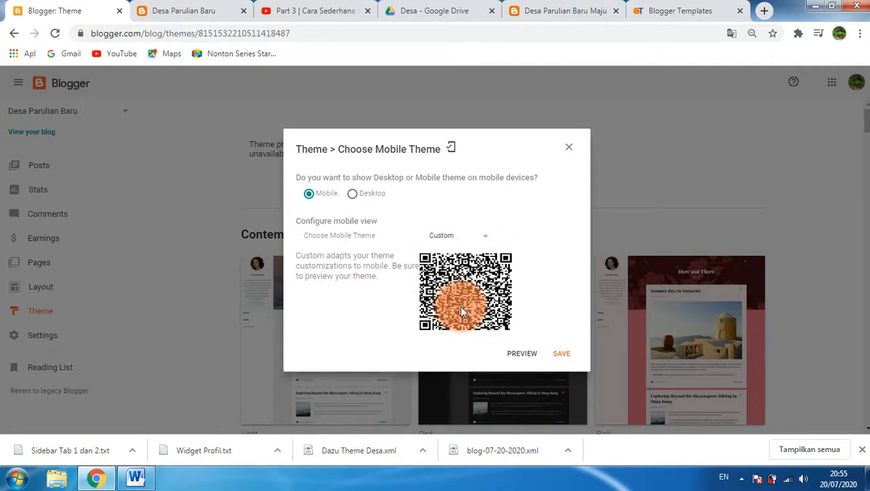
- Preview the Custom mobile theme at smartphone size, rotate it to landscape, and close the preview
click(525, 355)
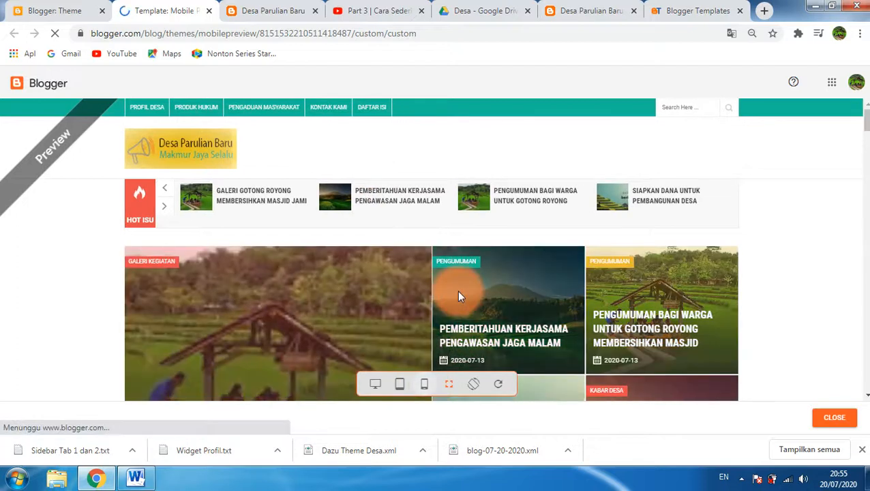
click(427, 386)
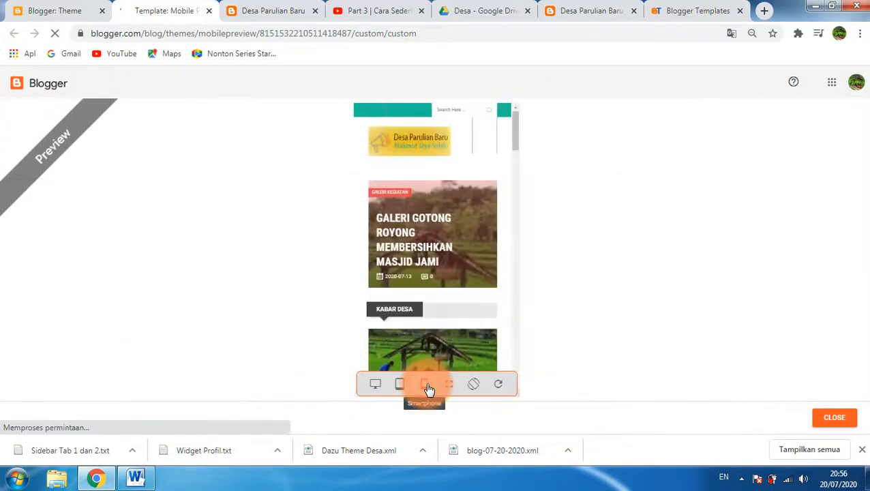
mouse_move(516, 117)
mouse_down()
mouse_move(509, 322)
mouse_move(515, 111)
mouse_up()
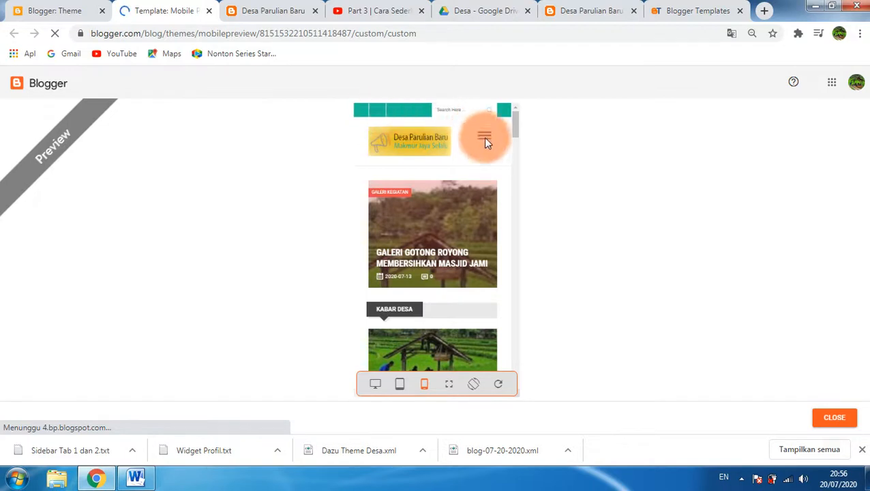
click(473, 385)
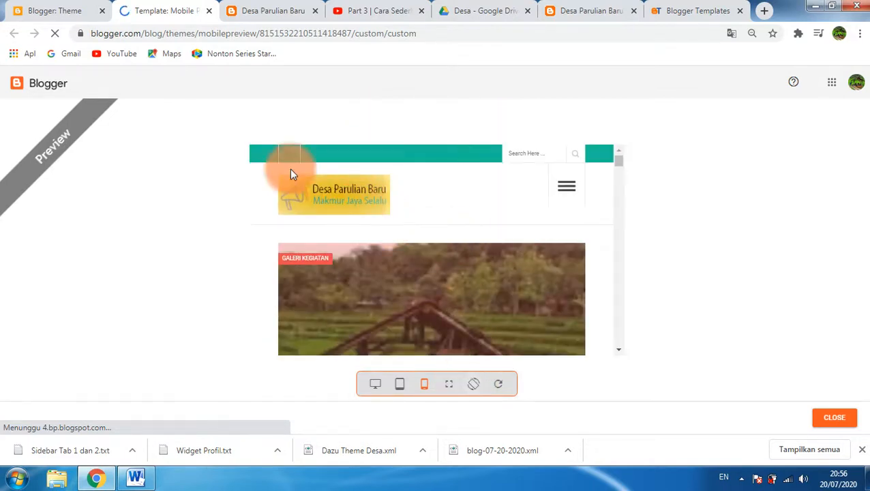
click(210, 11)
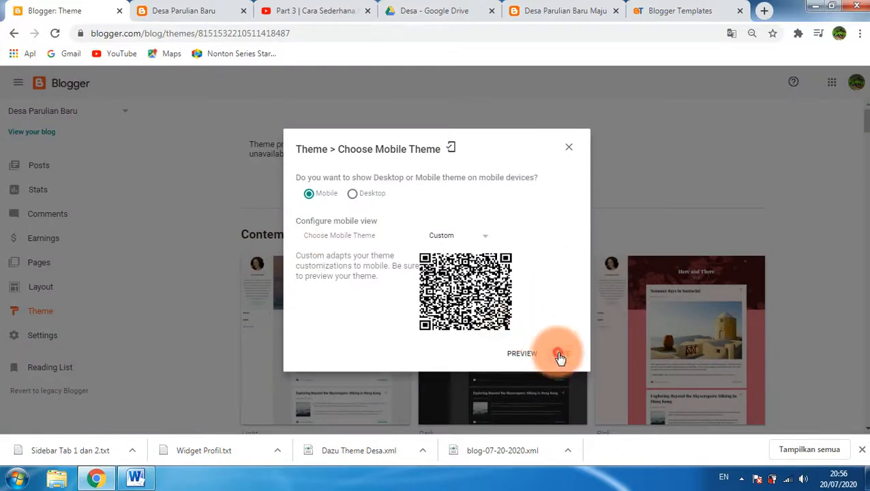
- Save the mobile theme settings and open the live Desa Parulian Baru blog to examine its homepage from header to footer
click(559, 354)
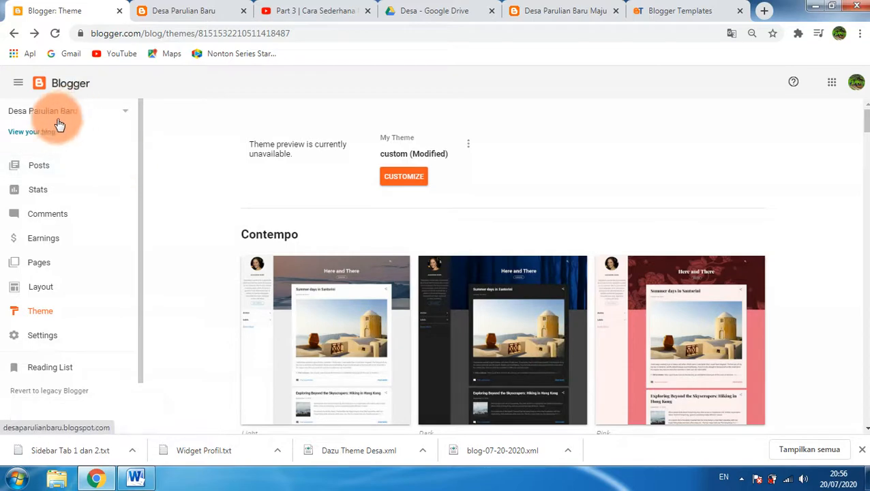
click(41, 133)
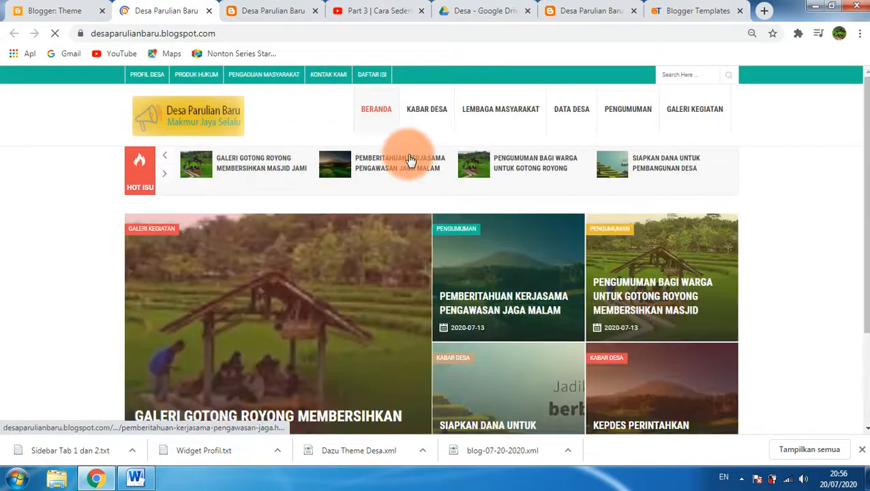
mouse_move(139, 77)
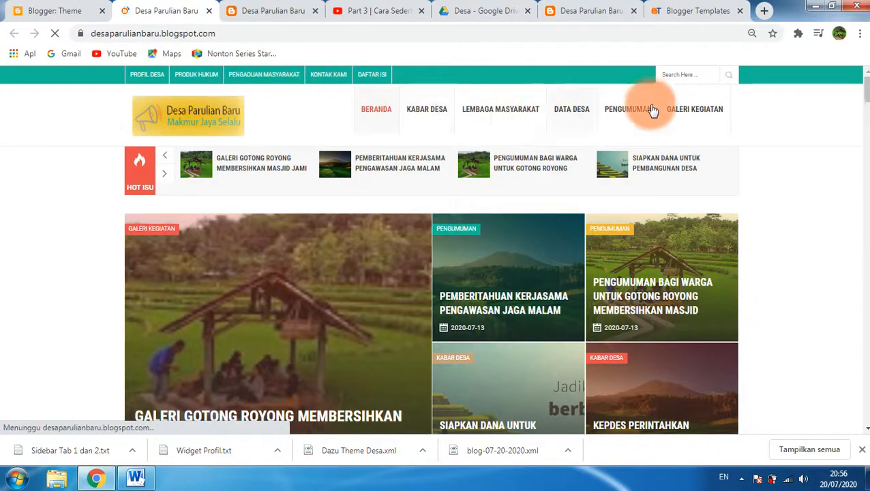
drag(863, 90, 866, 407)
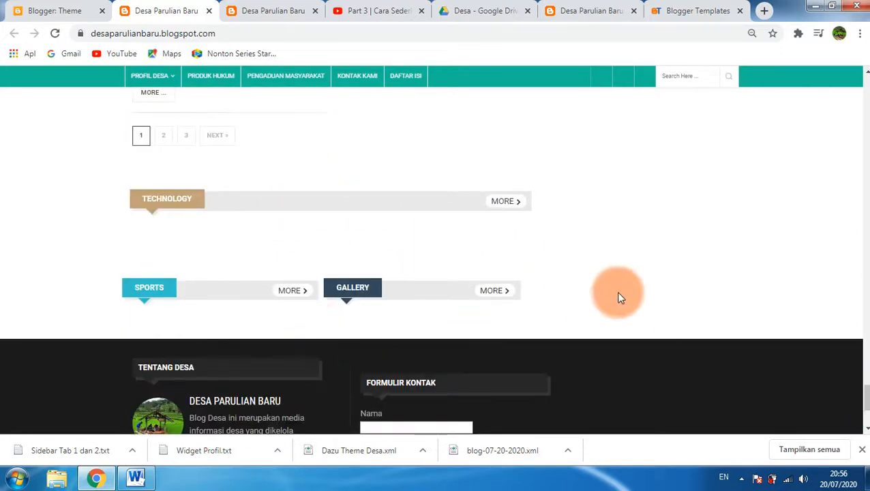
drag(864, 399, 852, 136)
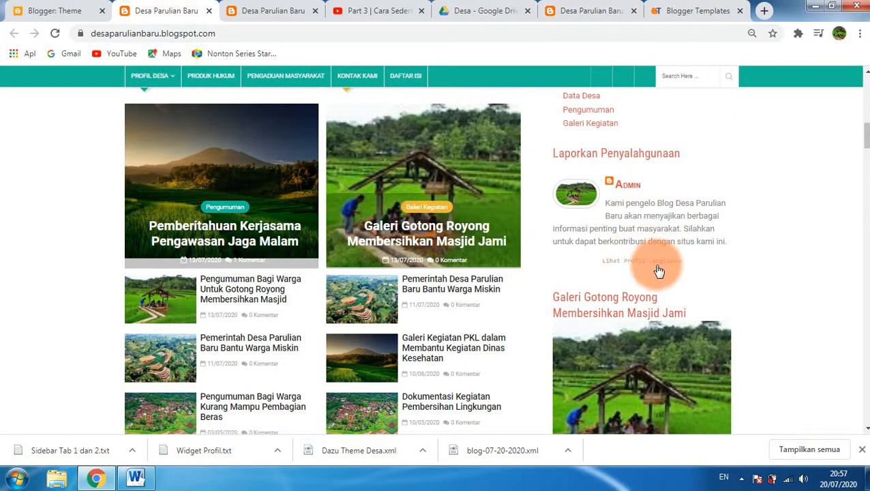
drag(868, 131, 868, 106)
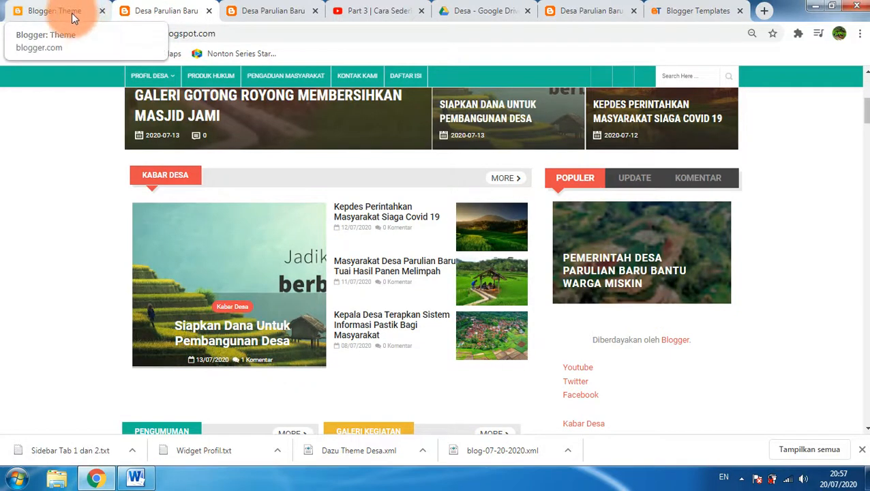
drag(863, 109, 857, 64)
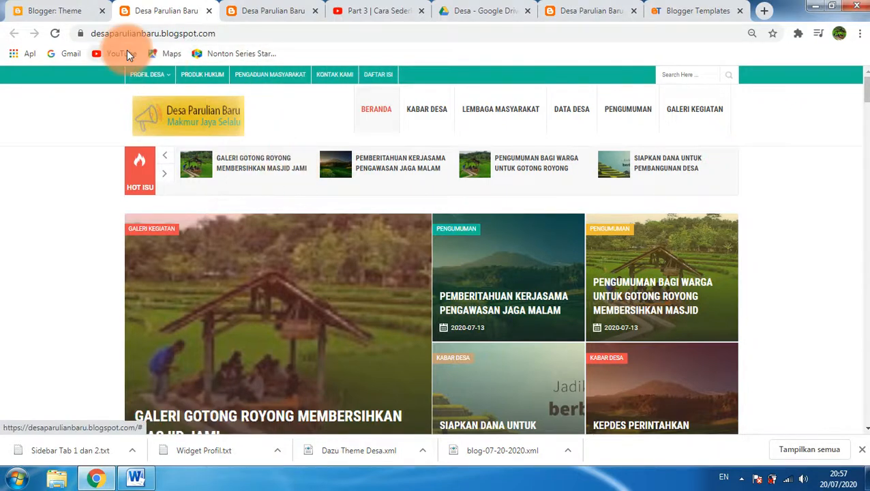
- Review the blog's gadget layout in Blogger around the Social Header and Header Area, and return to the live blog
click(58, 10)
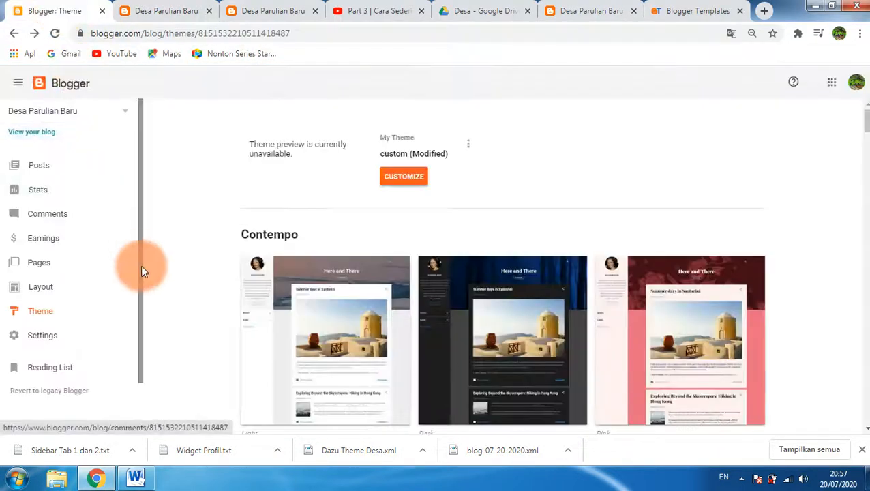
click(87, 296)
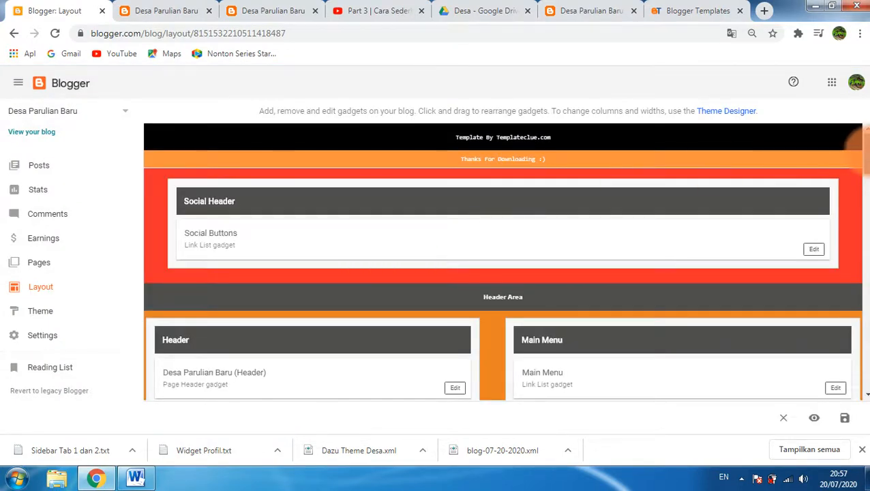
mouse_move(864, 150)
mouse_down()
mouse_move(867, 347)
mouse_move(867, 163)
mouse_up()
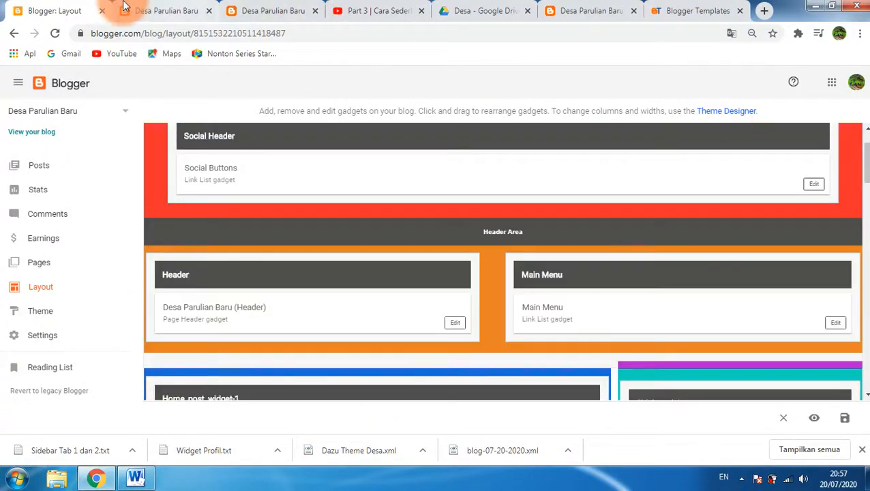
click(164, 11)
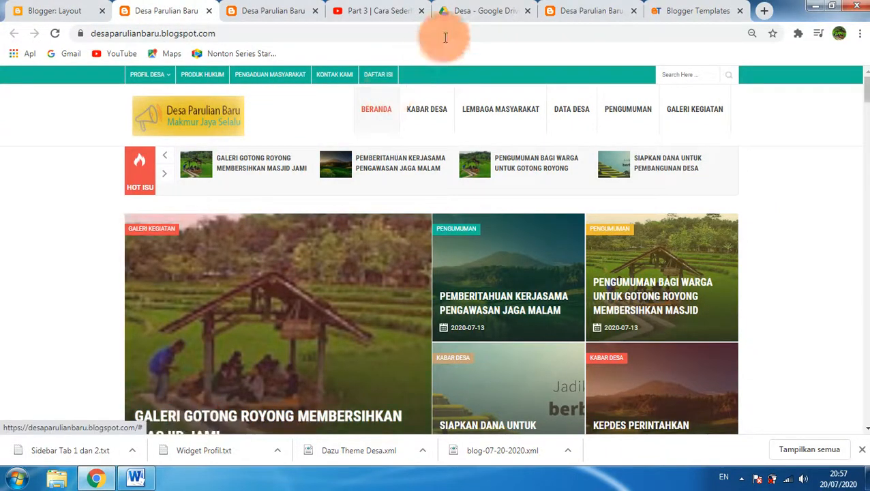
mouse_move(139, 470)
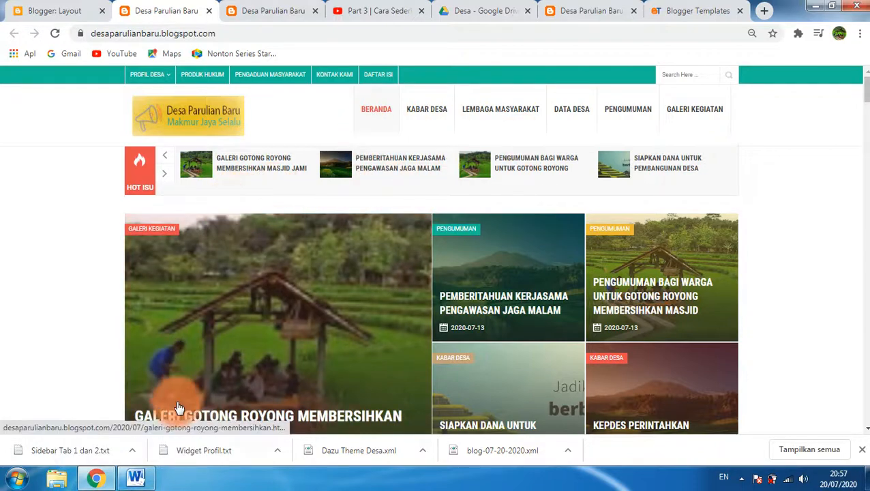
click(148, 481)
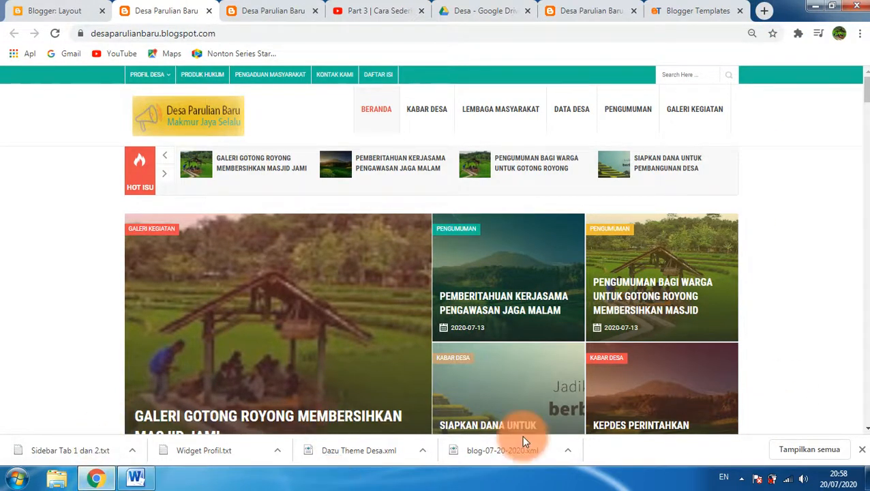
click(741, 478)
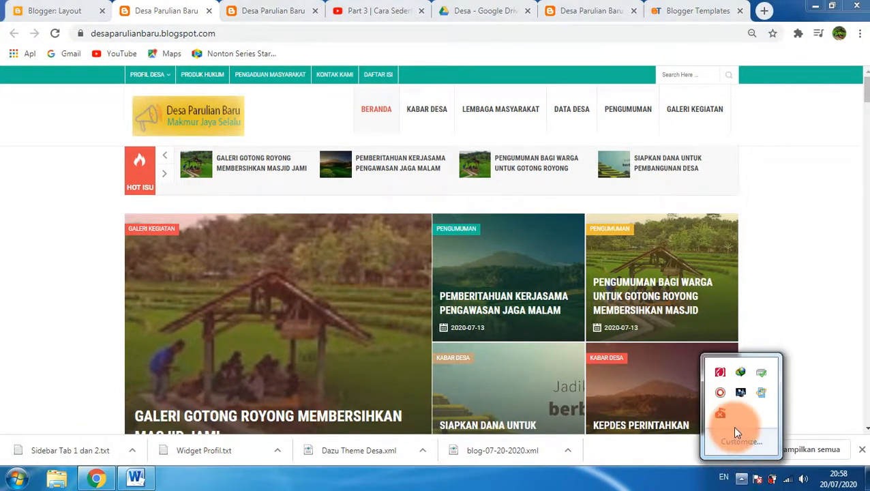